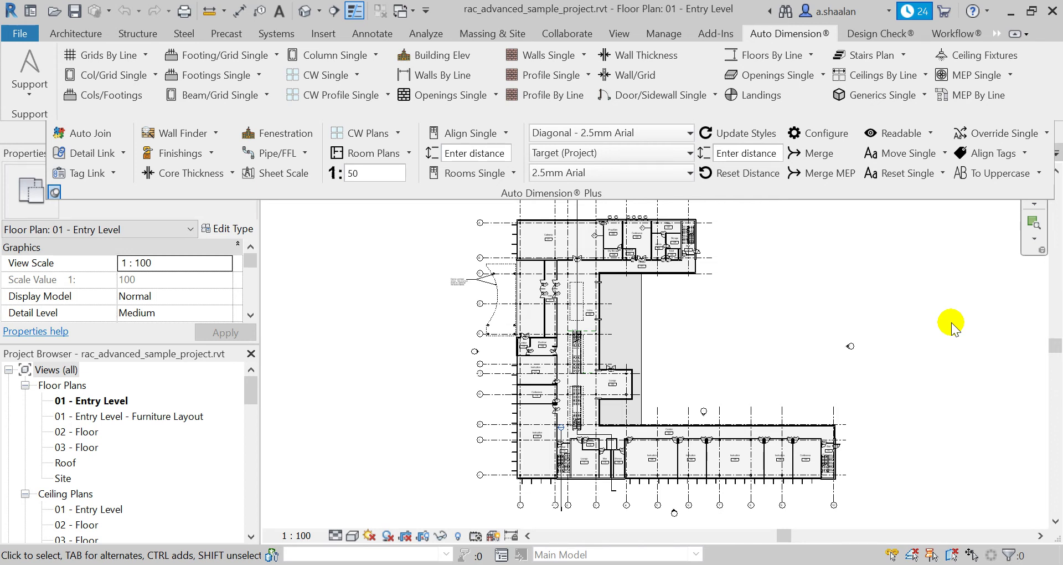
- Browse the stair dimensioning choices and the room and stair view-creation list
click(904, 55)
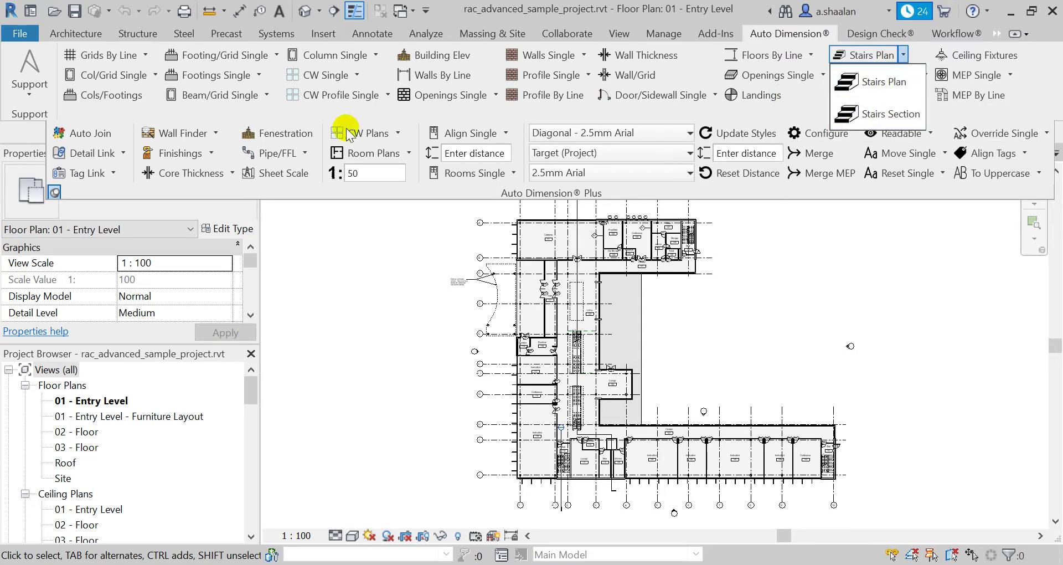
click(409, 153)
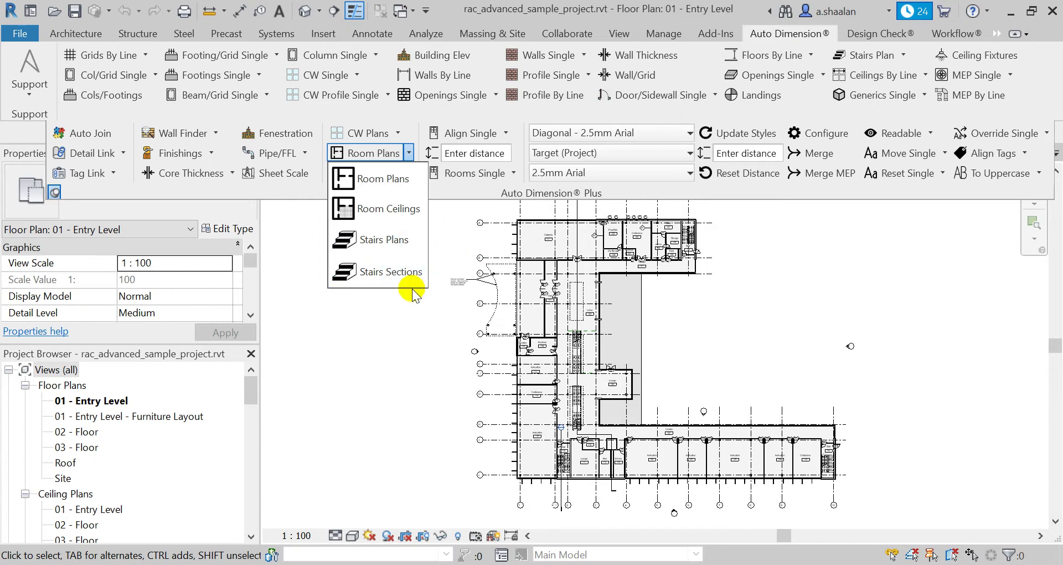
click(434, 220)
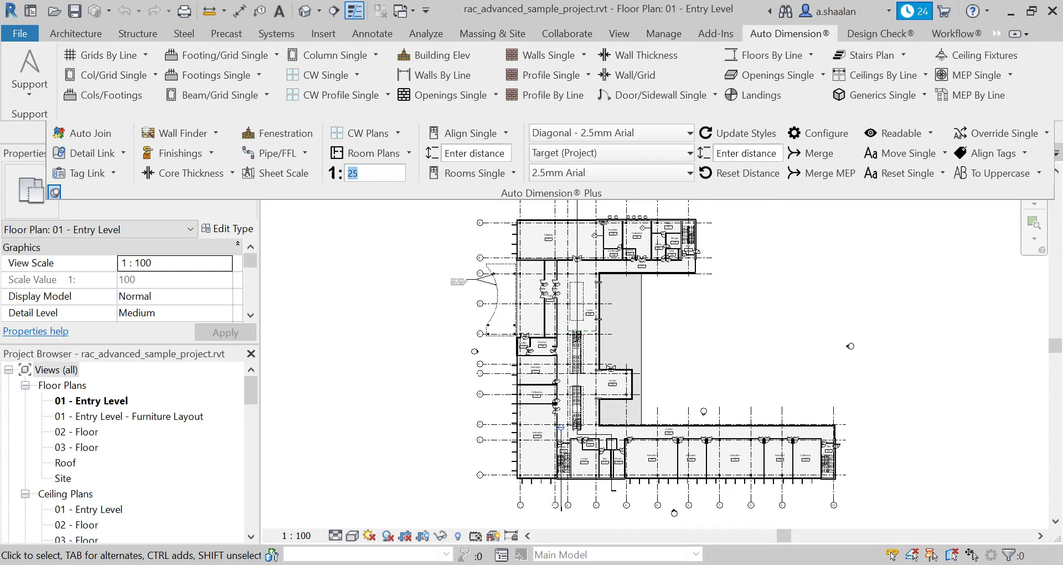
- Create 1:25 Stairs Plans callouts by window-selecting the stairs on the Entry Level plan
click(411, 153)
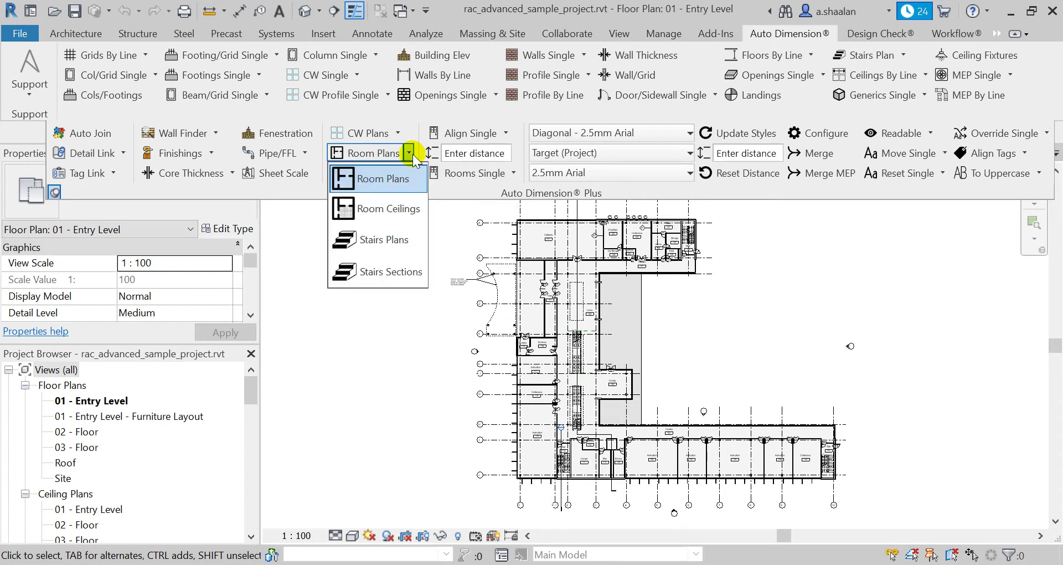
click(412, 242)
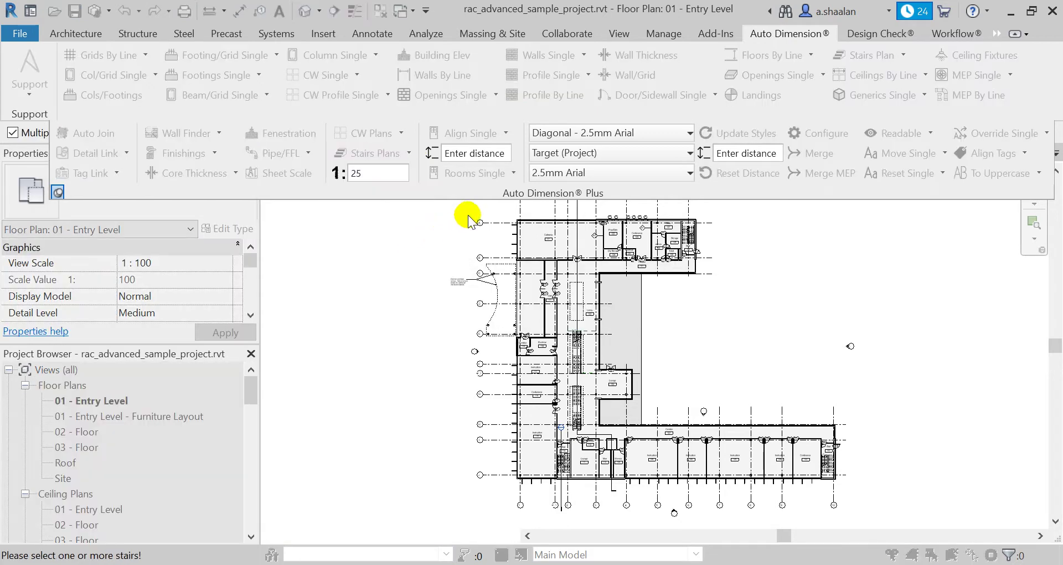
middle_drag(467, 226, 454, 239)
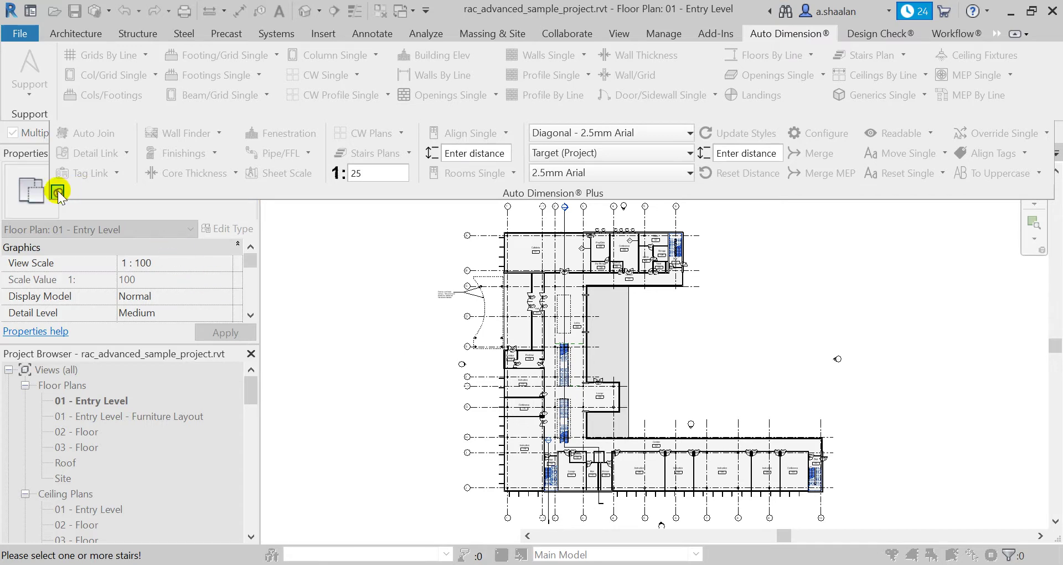
click(81, 133)
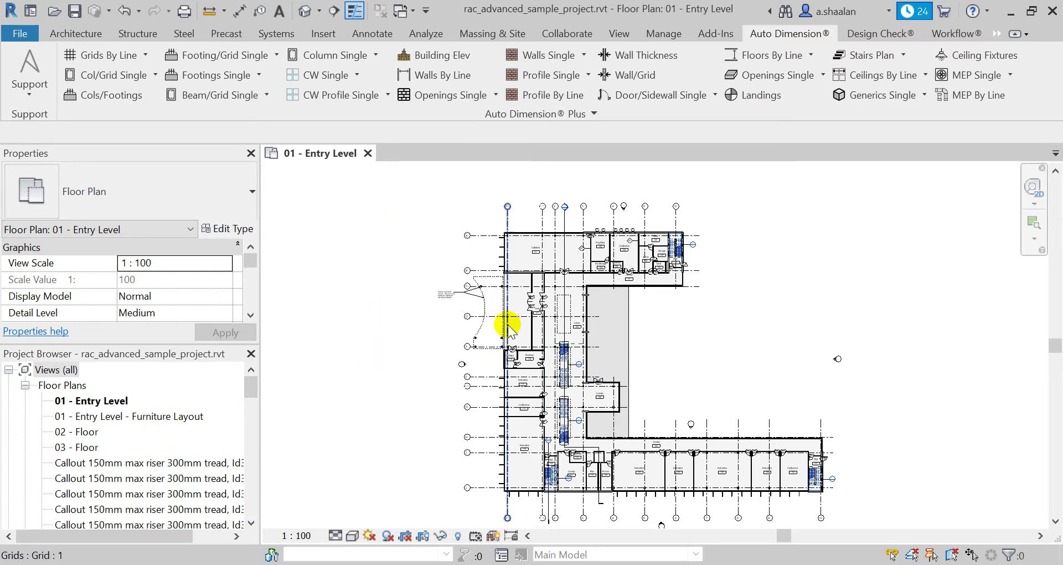
middle_drag(573, 259, 551, 247)
- Open Section Through Main Stair and generate Stairs Sections callouts for its stairs and railings
double_click(541, 196)
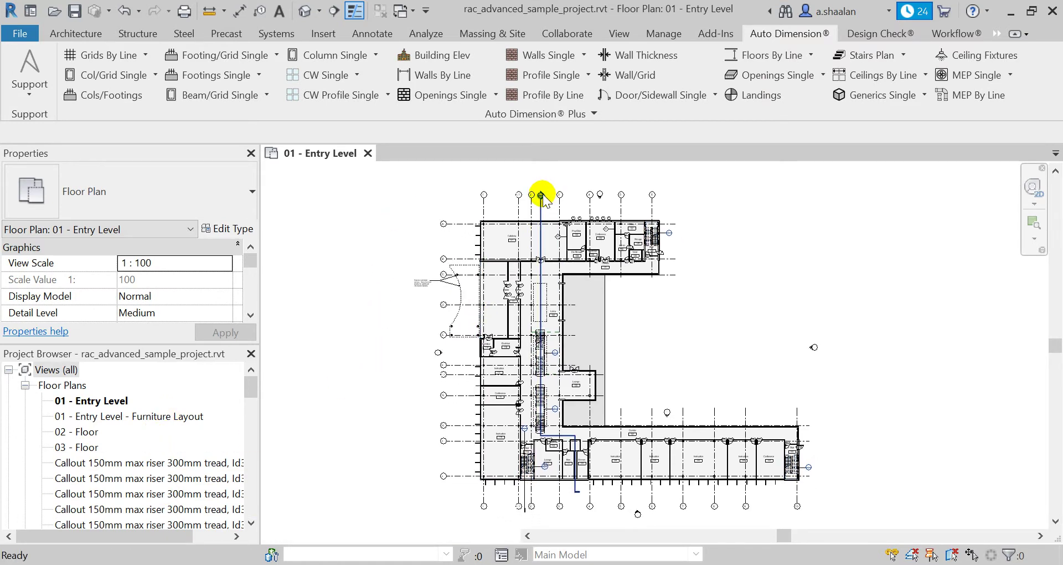
click(534, 114)
click(409, 153)
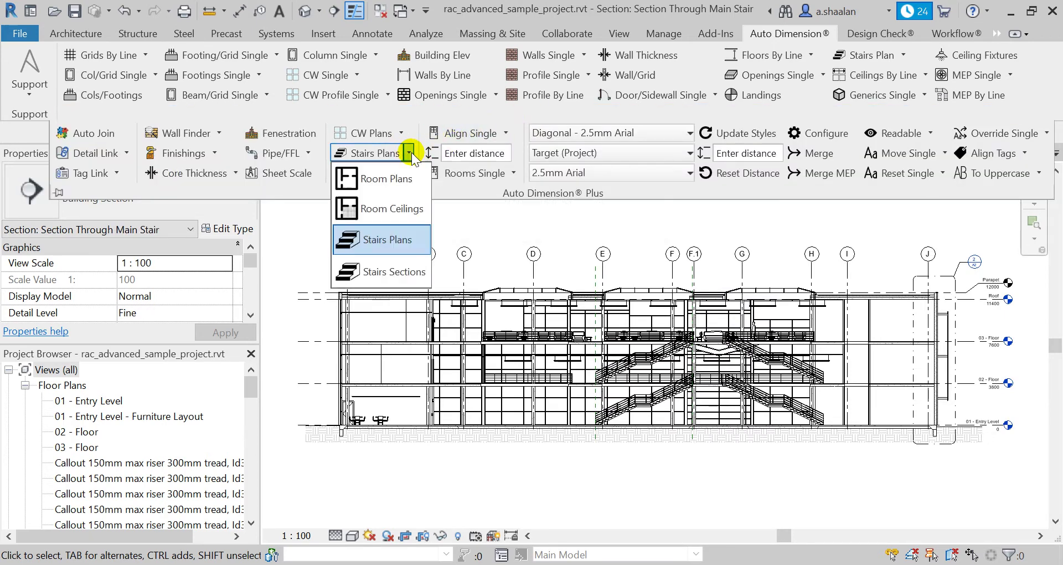
click(410, 277)
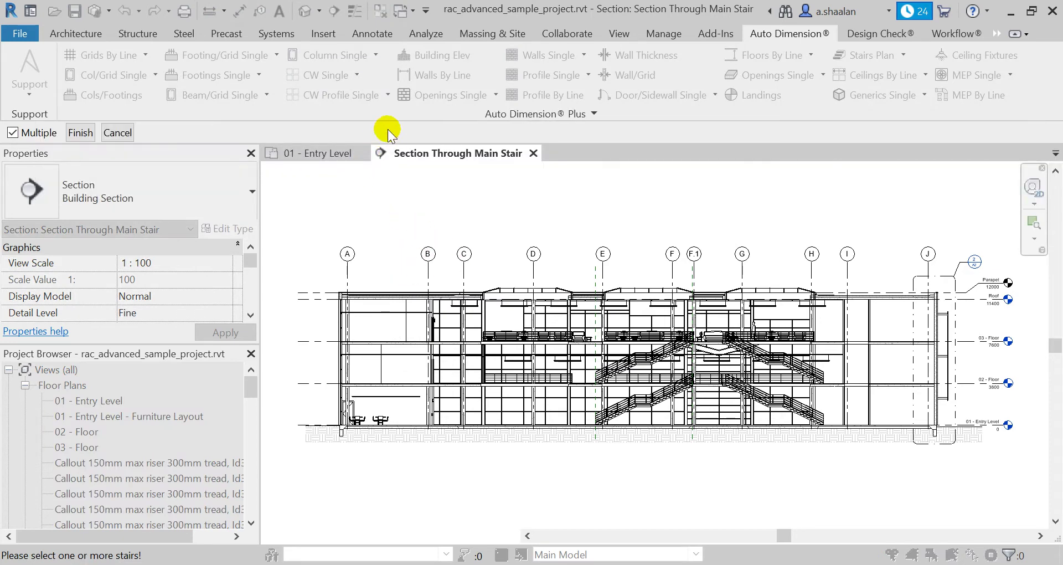
drag(408, 231, 918, 502)
click(80, 132)
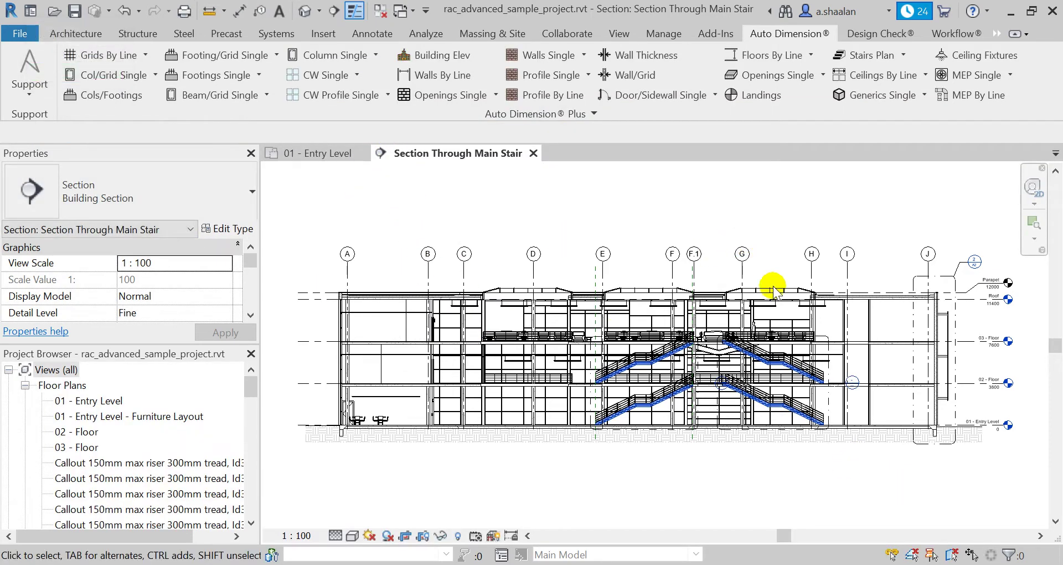
scroll(802, 381, up, 2)
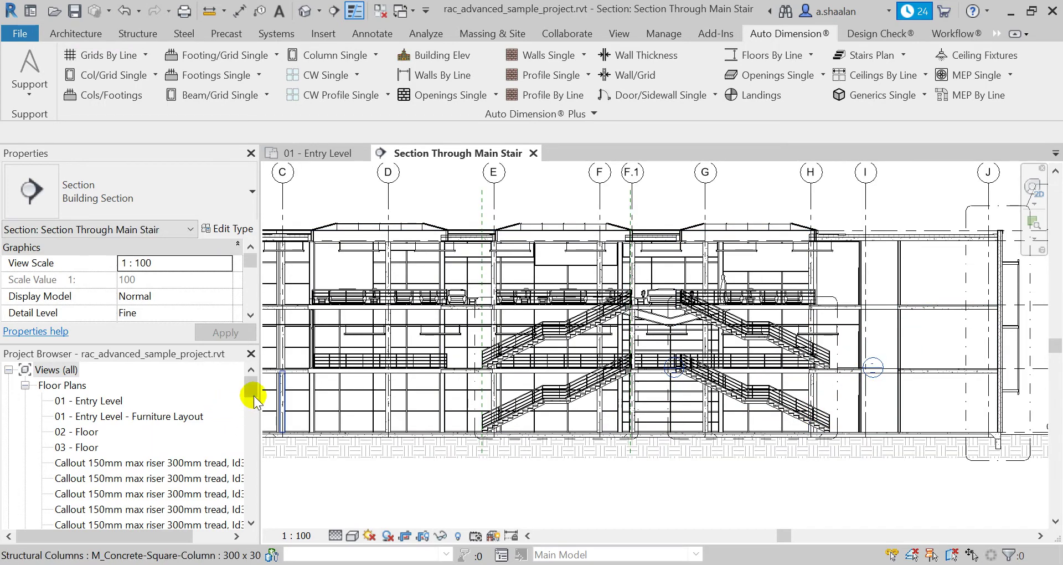
drag(252, 394, 254, 443)
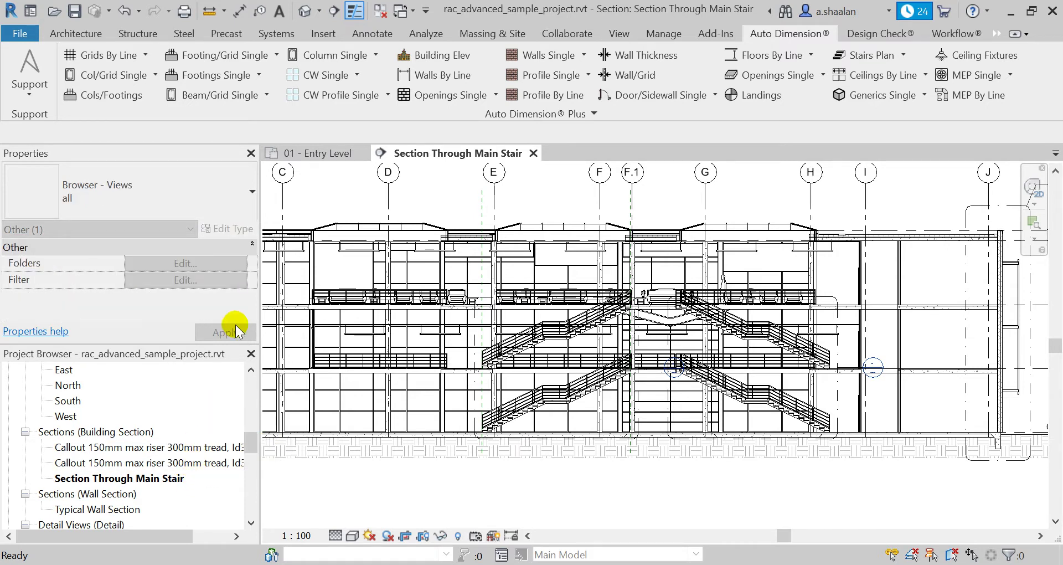
- Open the main stair's 1:25 callout plan and review styles, keeping Diagonal - 2.5mm Arial
click(305, 152)
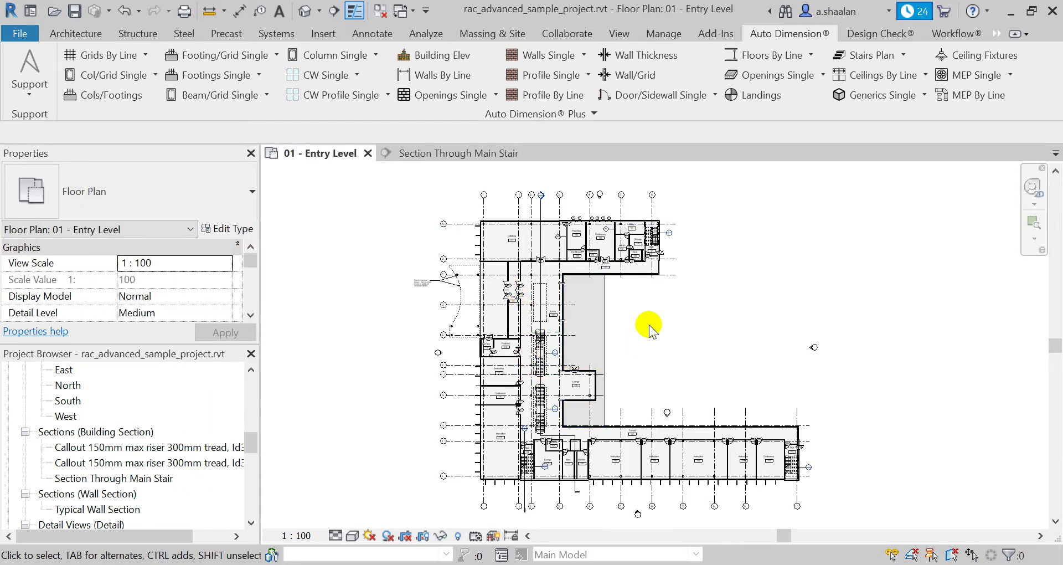
scroll(541, 408, up, 5)
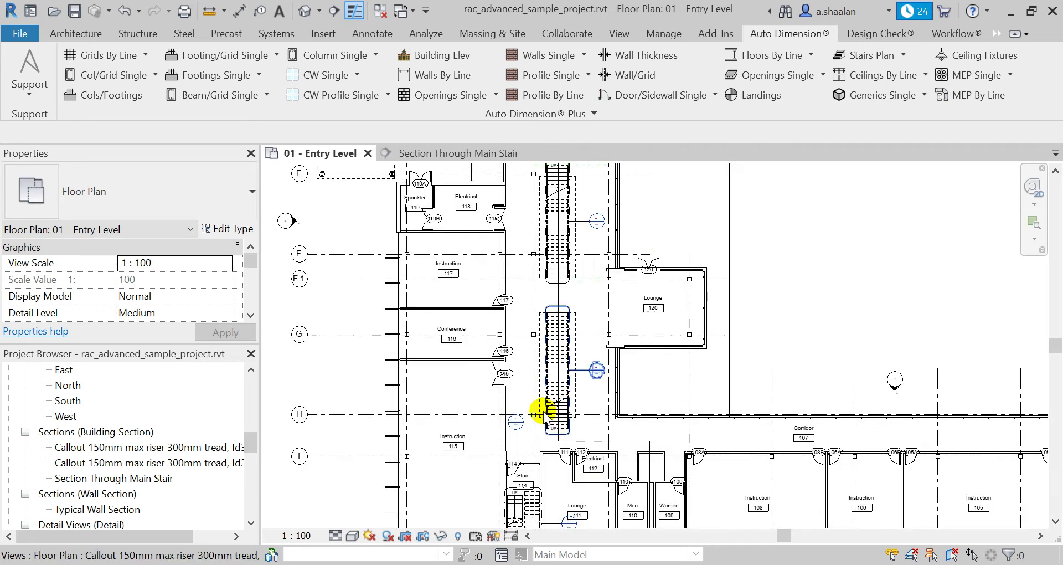
double_click(597, 374)
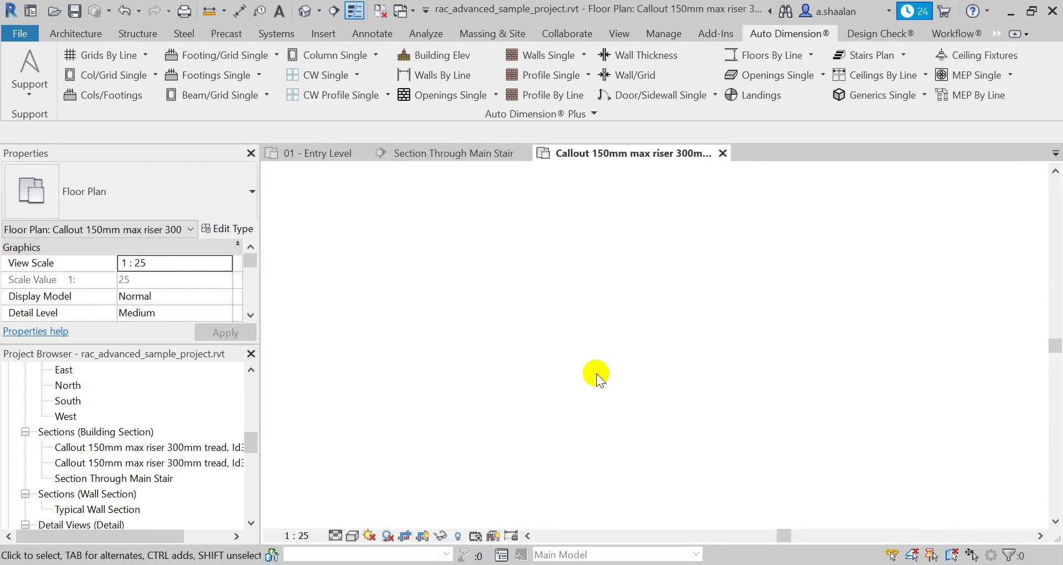
middle_drag(713, 338, 692, 351)
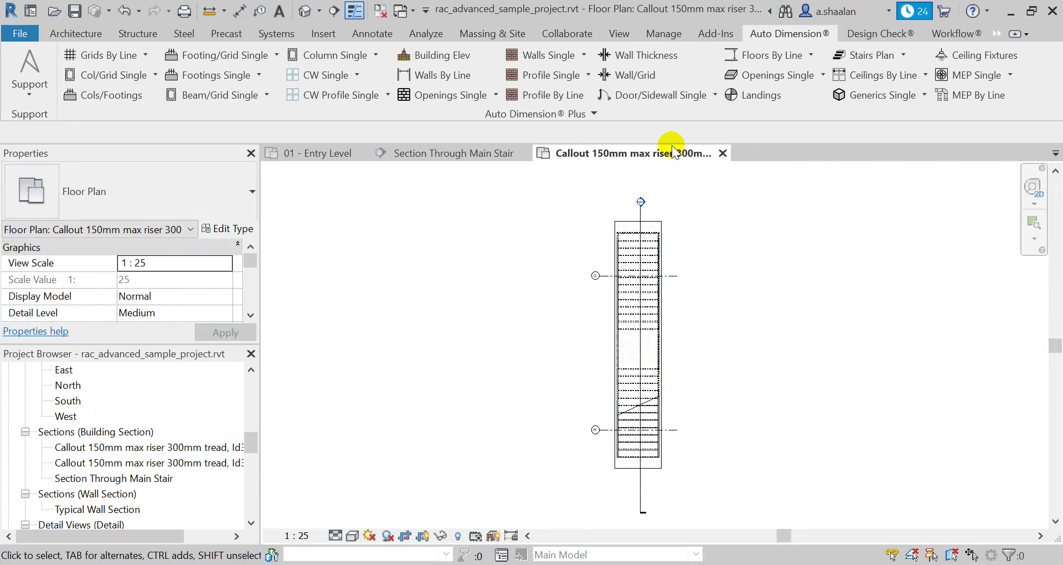
mouse_move(692, 116)
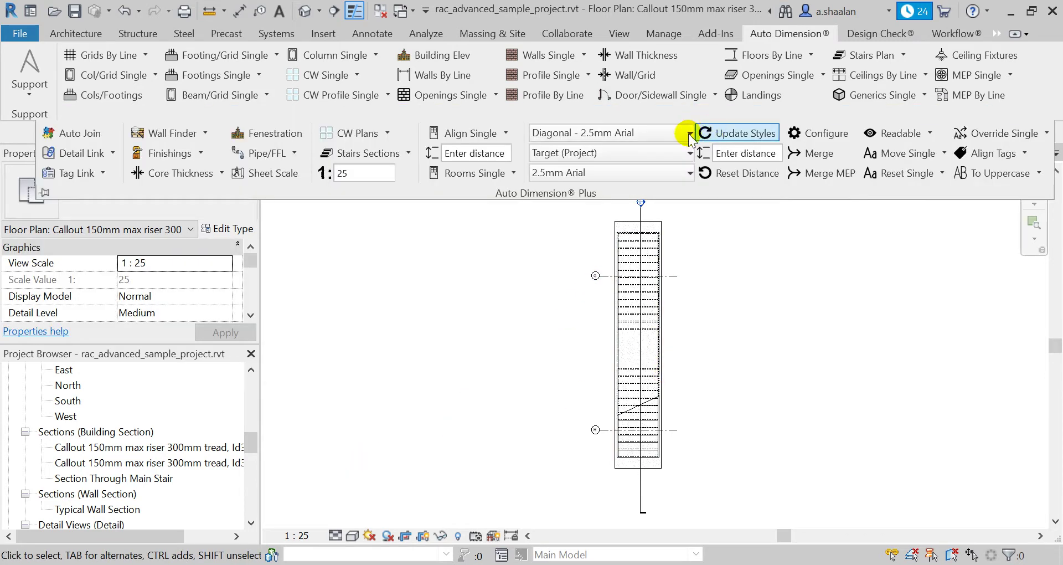
click(660, 134)
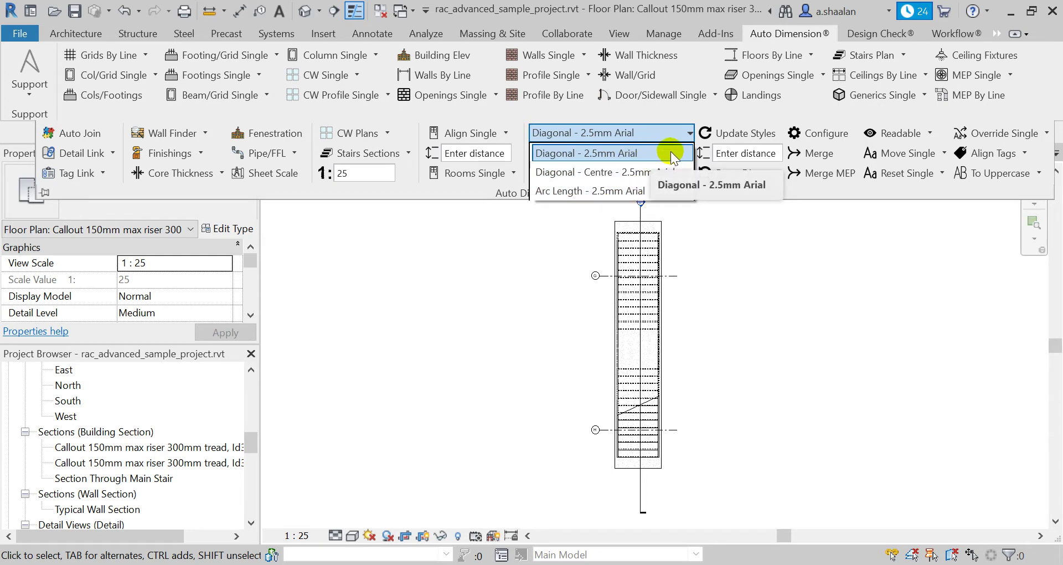
click(691, 115)
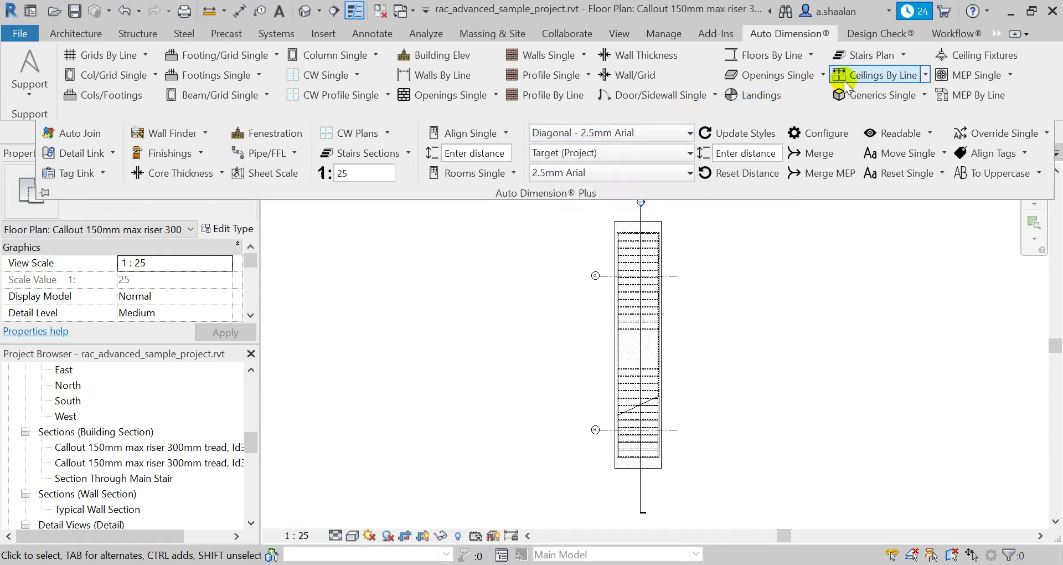
- Auto-dimension the main stair tread by tread, running the dimension line from bottom to top
click(877, 61)
click(638, 459)
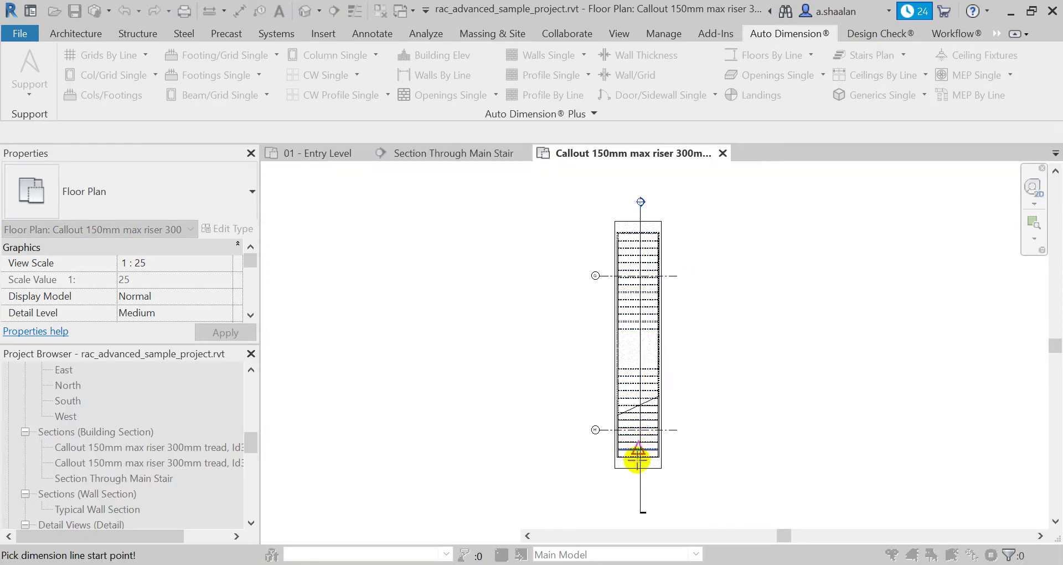
click(629, 493)
click(631, 201)
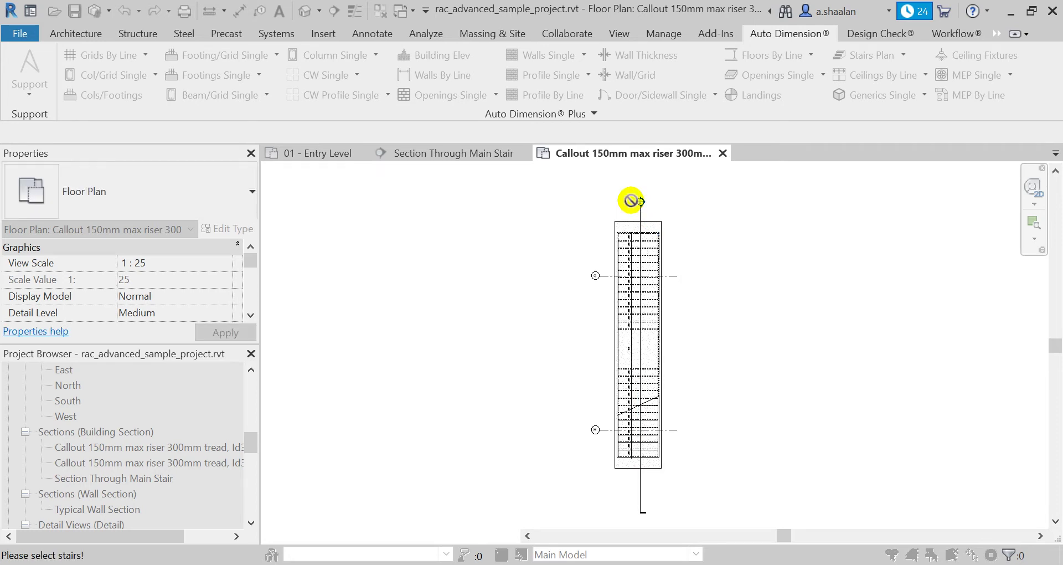
- Zoom and pan the callout plan to check the 300 tread and 1625 landing dimensions
scroll(621, 456, up, 5)
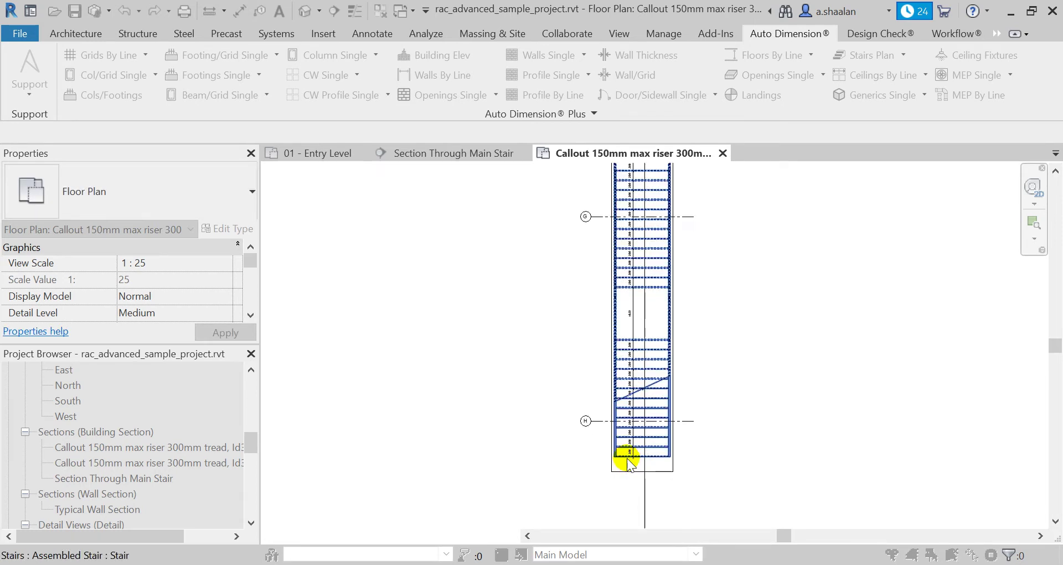
scroll(629, 458, down, 4)
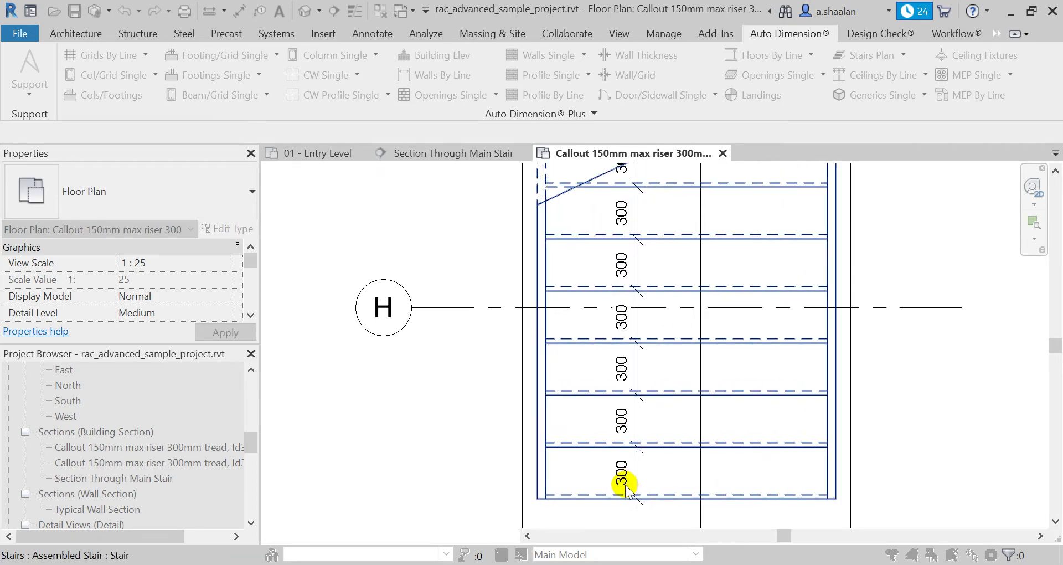
scroll(622, 343, up, 5)
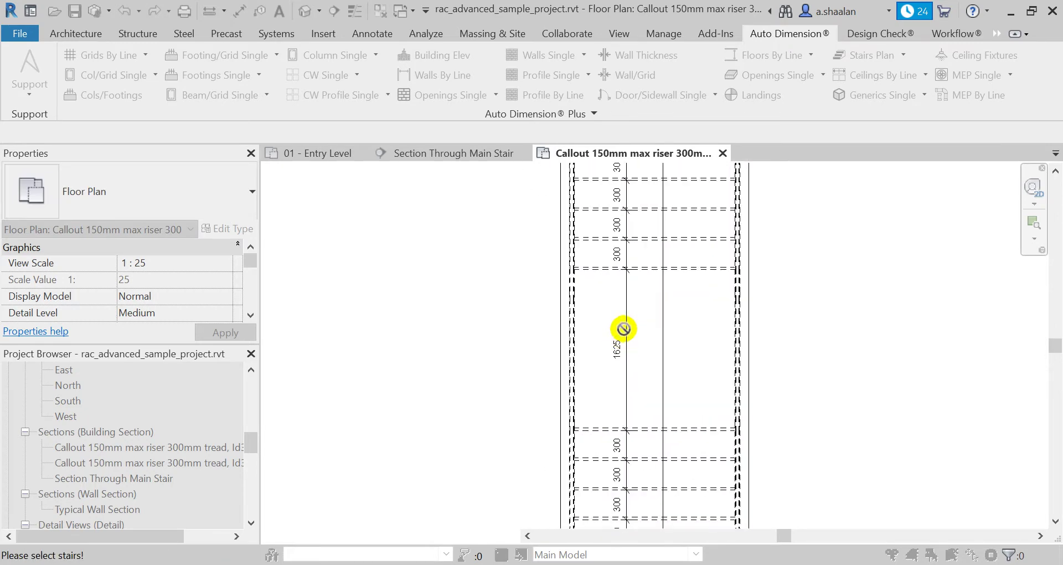
middle_drag(622, 332, 613, 439)
scroll(612, 439, down, 6)
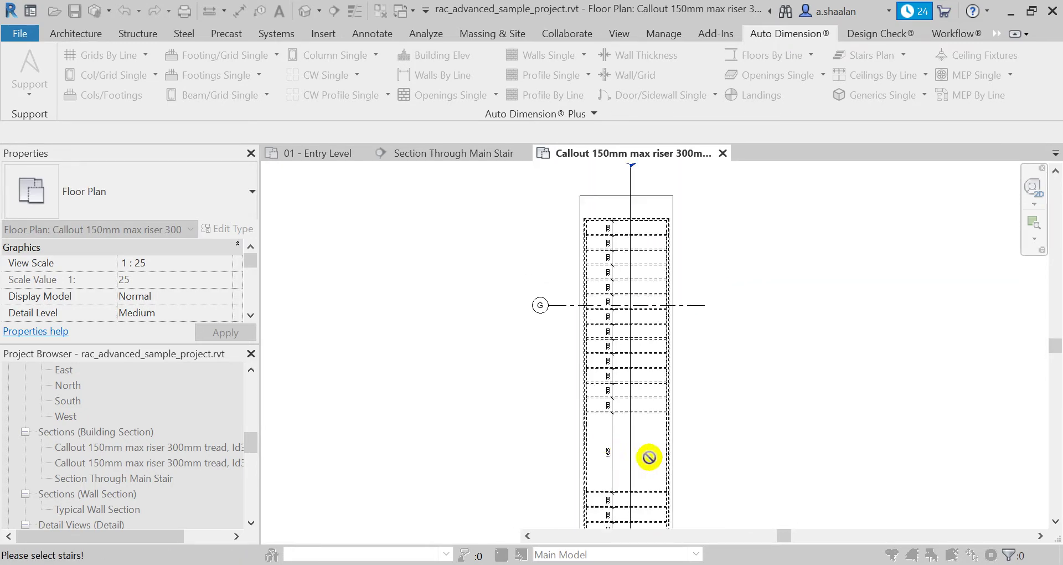
click(622, 347)
scroll(622, 347, up, 2)
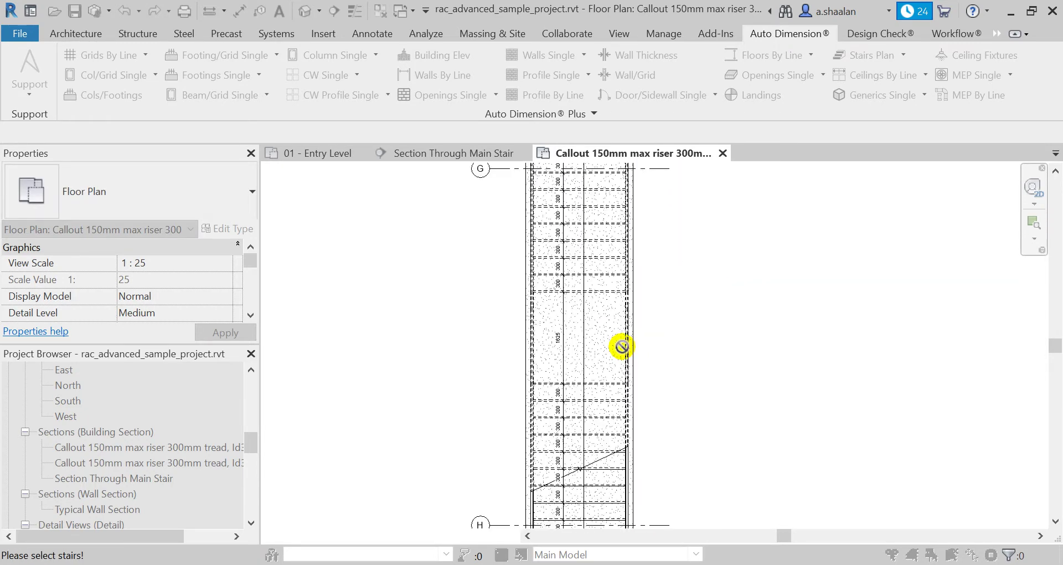
scroll(622, 347, down, 4)
middle_drag(622, 347, 631, 360)
scroll(631, 360, down, 1)
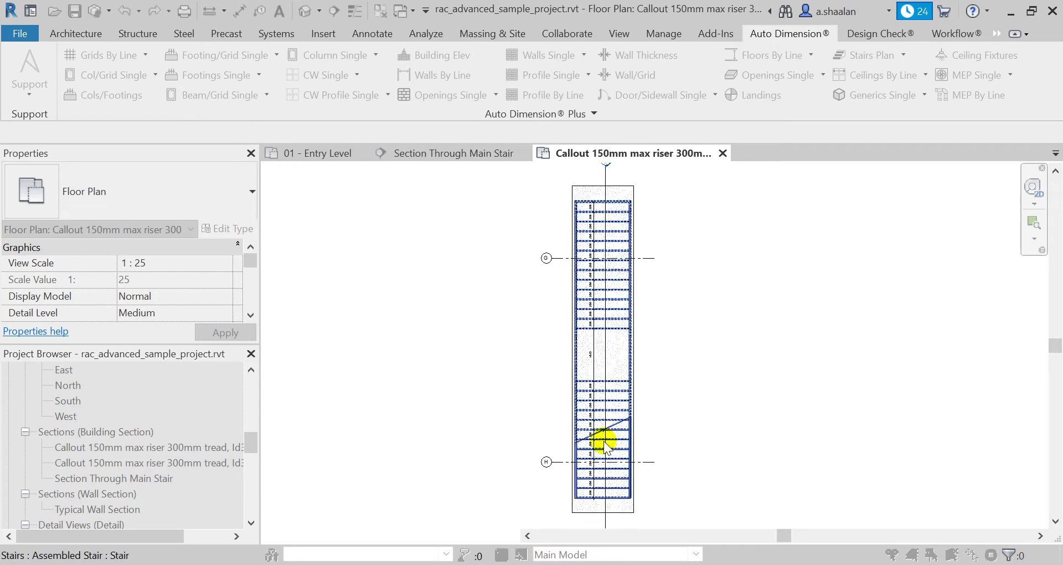
- Select the stair and start a second dimension line beside it
click(607, 375)
click(695, 354)
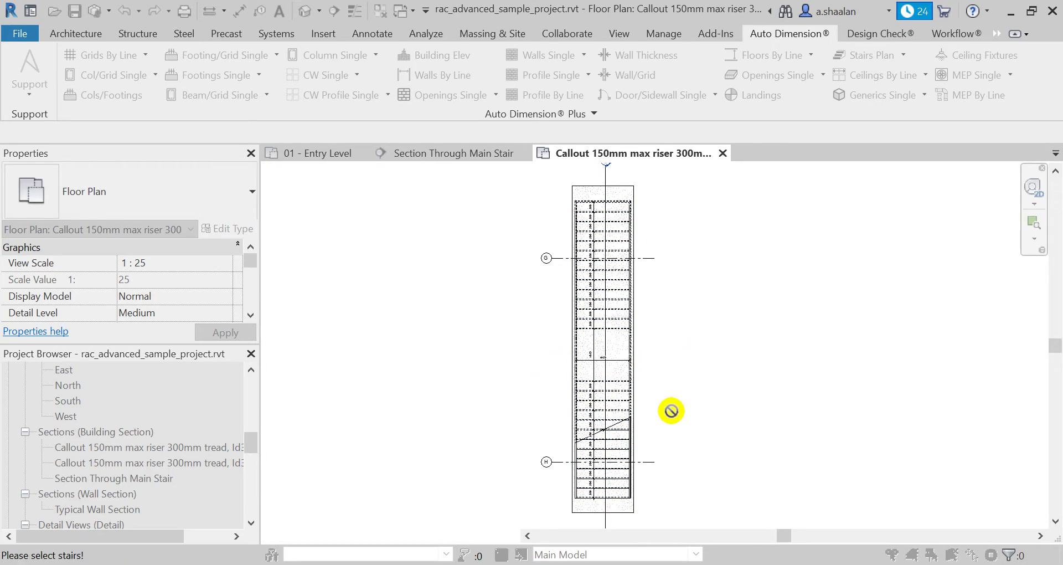
scroll(615, 365, up, 2)
scroll(569, 373, up, 3)
middle_drag(569, 373, 570, 474)
scroll(570, 474, down, 3)
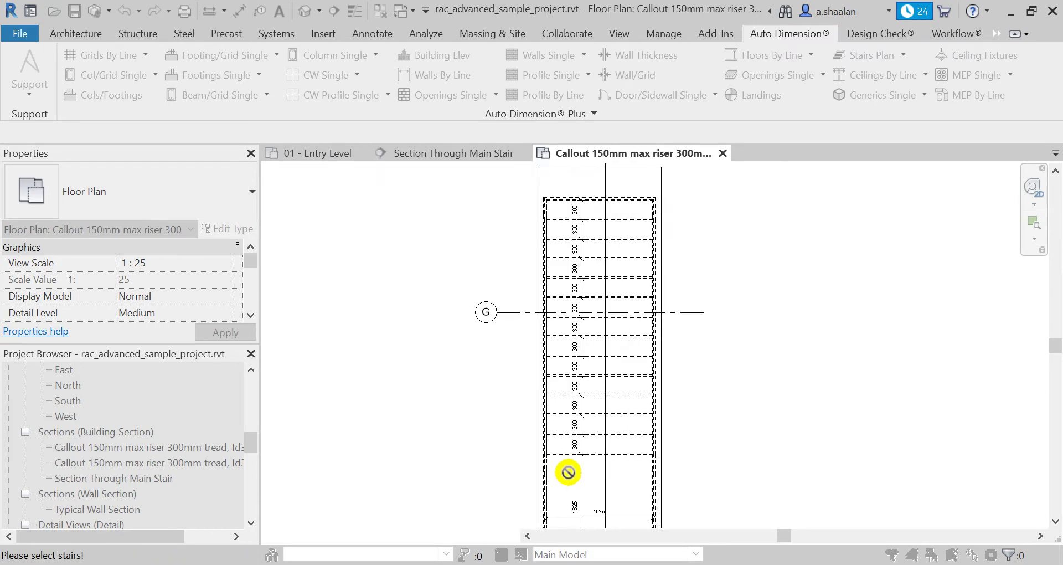
- Re-pick the stair and place the line, adding the 1625 landing dimension, then end dimensioning
click(556, 434)
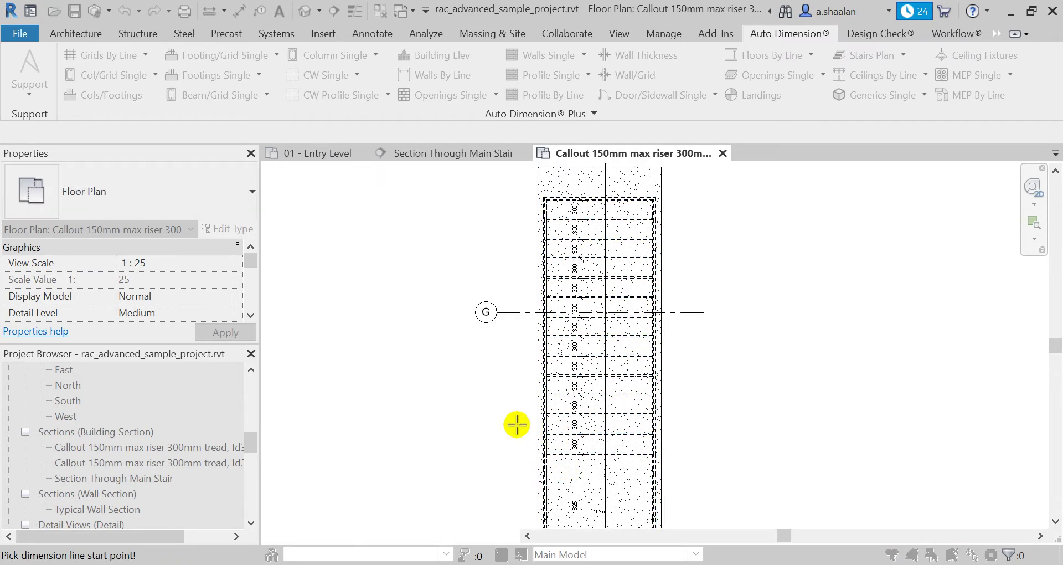
click(715, 424)
scroll(557, 421, down, 1)
scroll(555, 421, up, 2)
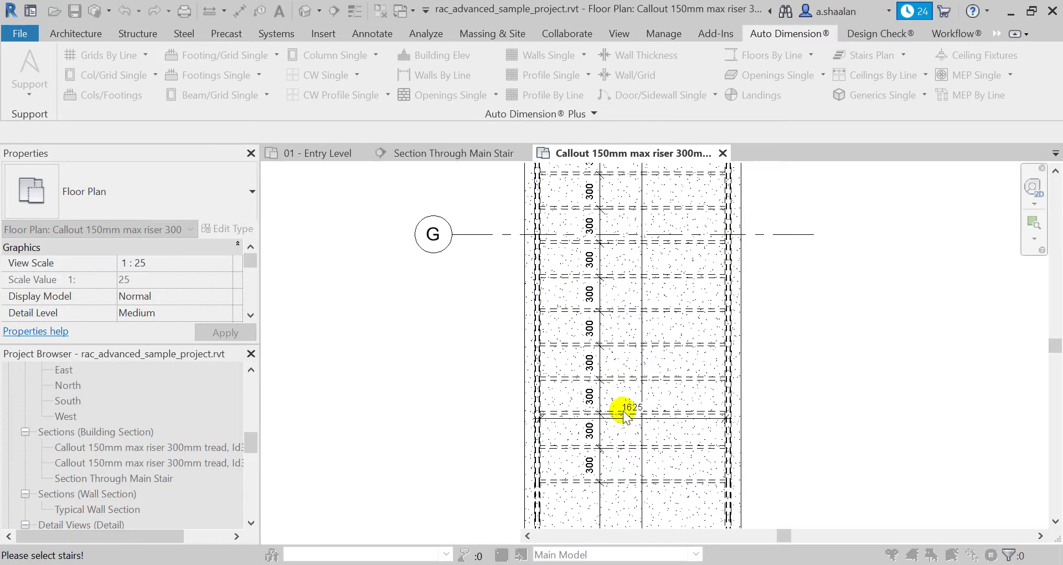
scroll(606, 363, down, 1)
scroll(603, 355, down, 1)
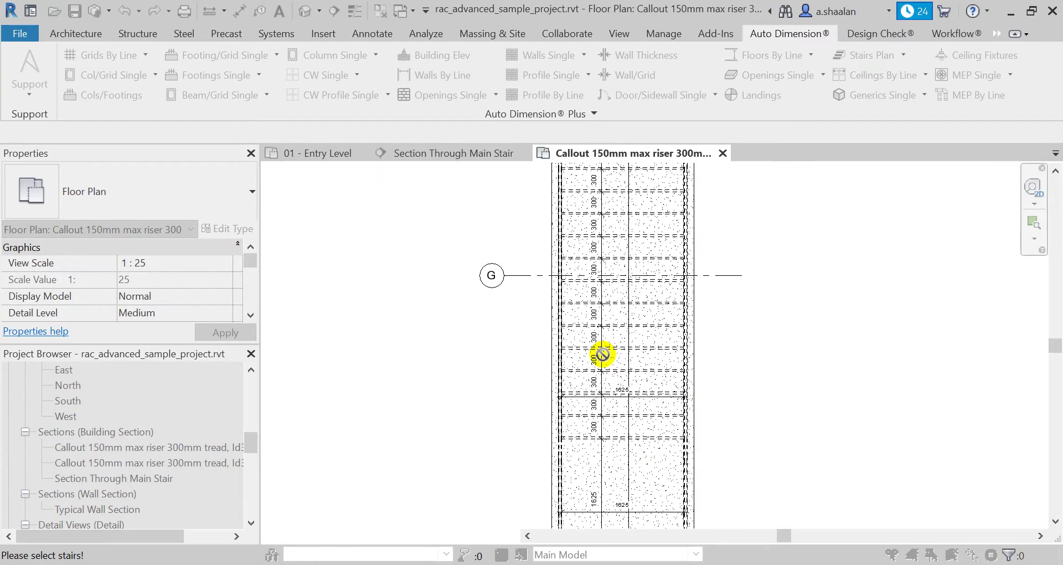
key(Escape)
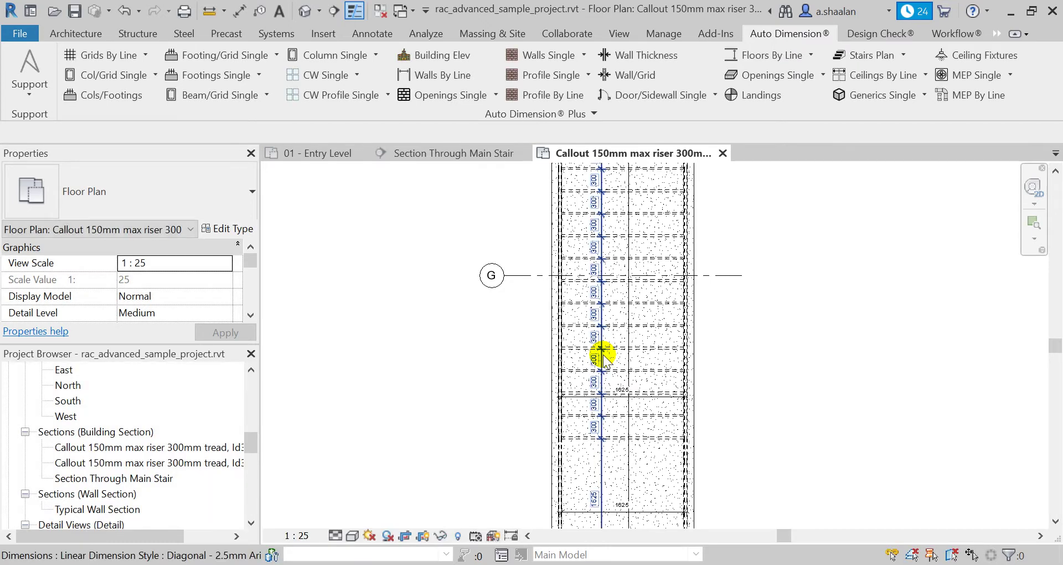
scroll(609, 360, down, 3)
middle_drag(701, 408, 693, 333)
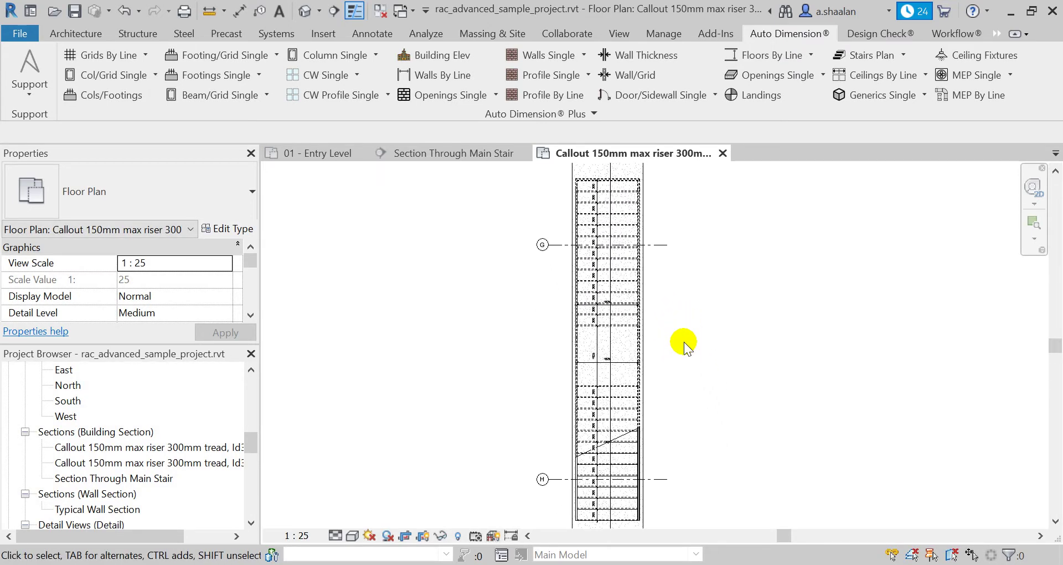
- Enable Stair (No. TREADS@length = value) in the Auto Dimension configuration and save it
click(739, 110)
click(814, 132)
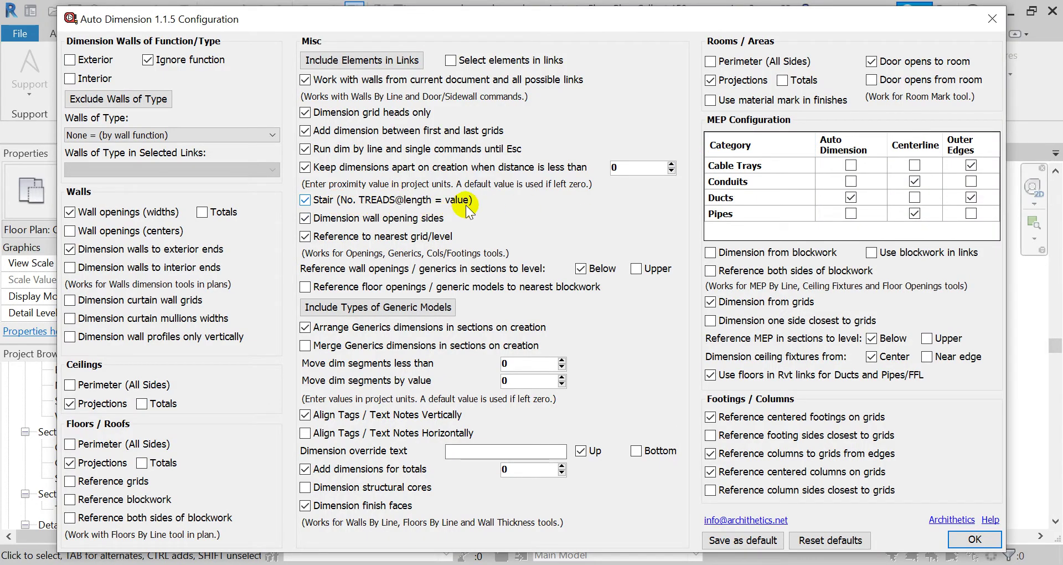
click(986, 544)
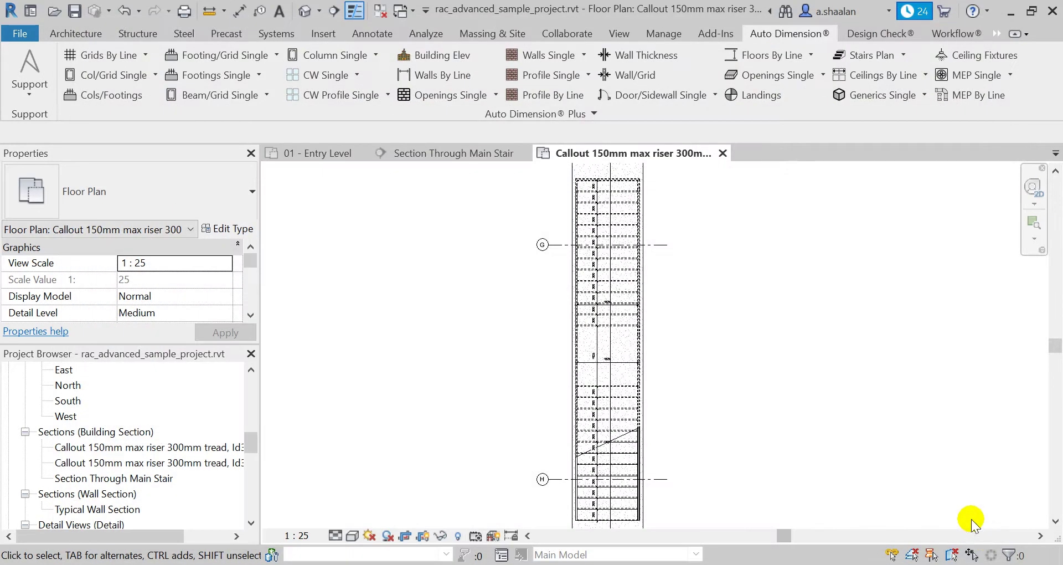
- Auto-dimension the stair runs with equation dimensions such as 12@300= 3600
click(883, 57)
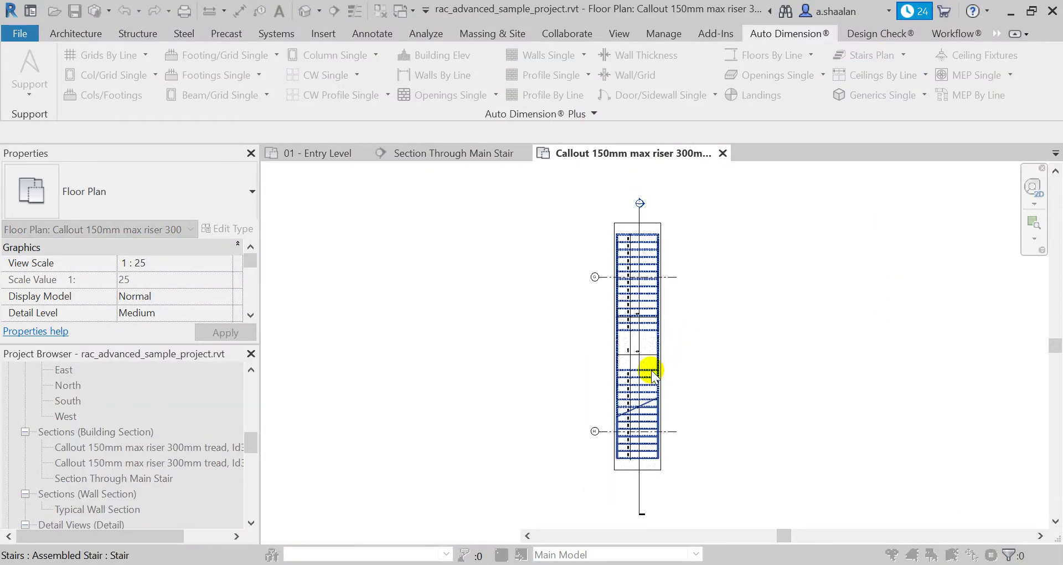
click(651, 371)
click(647, 490)
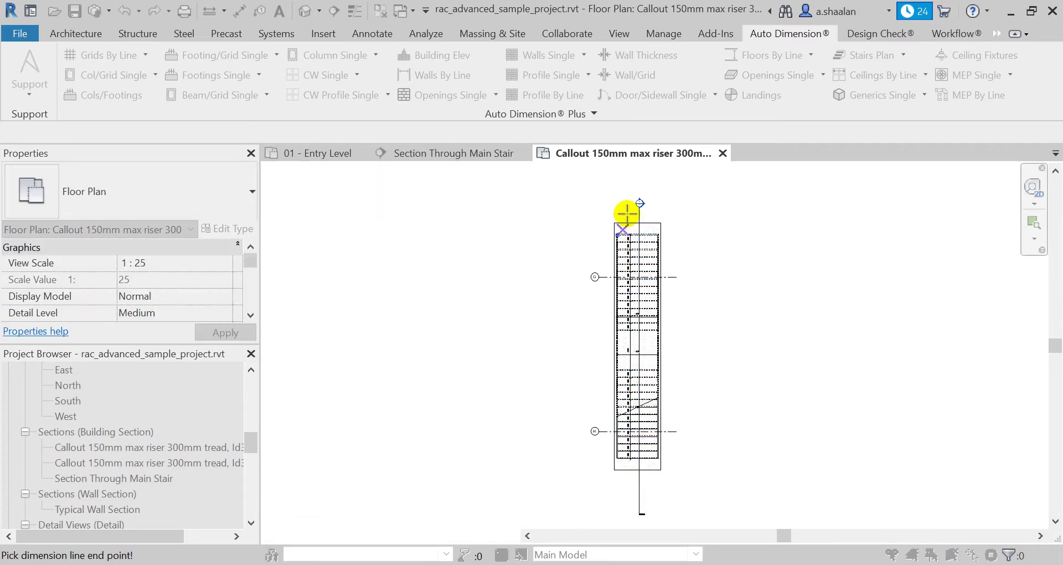
scroll(646, 470, up, 6)
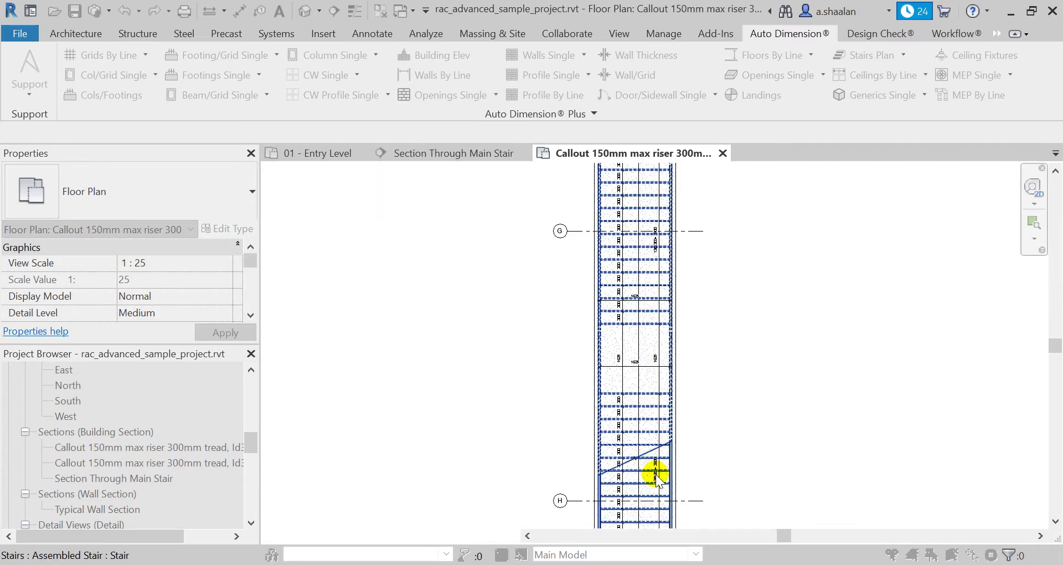
click(610, 324)
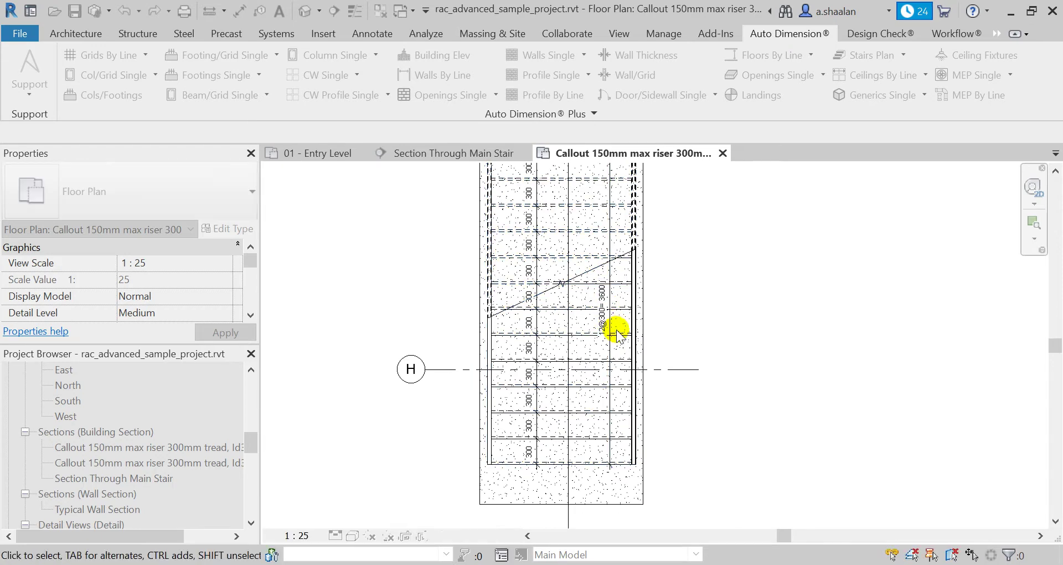
- Zoom and pan to check the 12@300= 3600 and 13@300= 3900 dimensions
scroll(615, 332, up, 2)
middle_drag(617, 337, 608, 409)
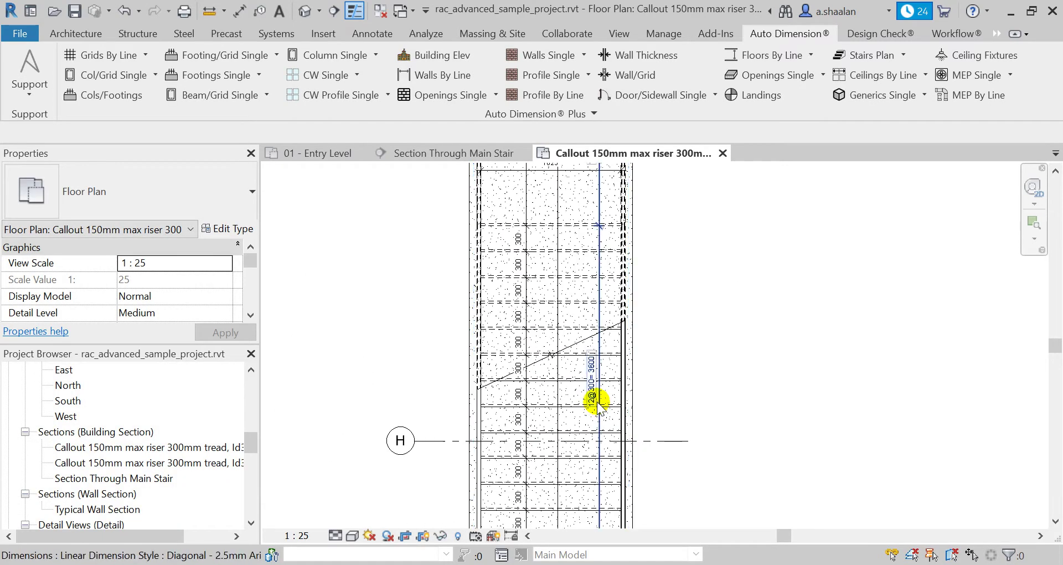
scroll(601, 406, up, 2)
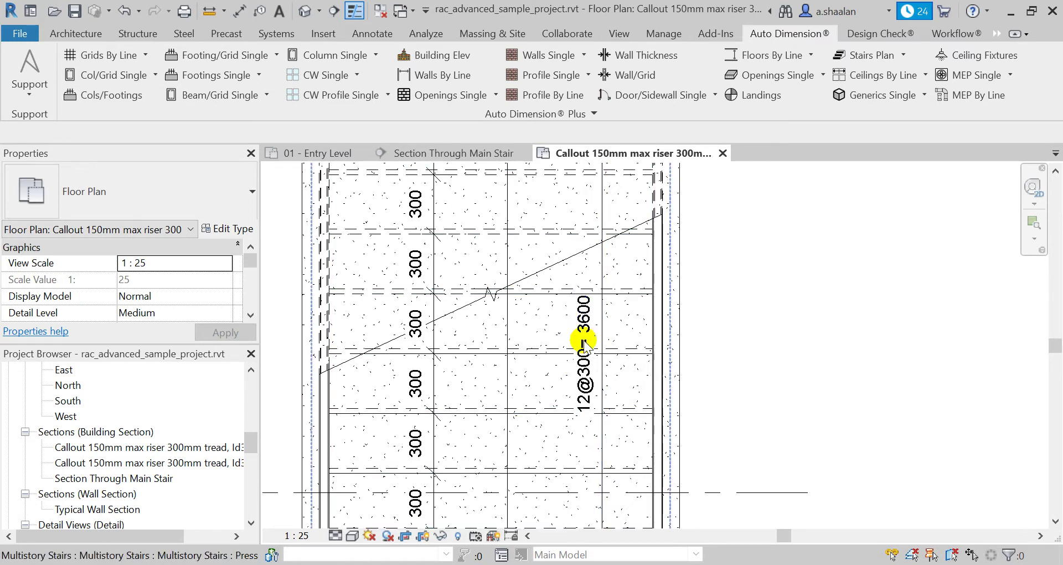
scroll(589, 343, down, 6)
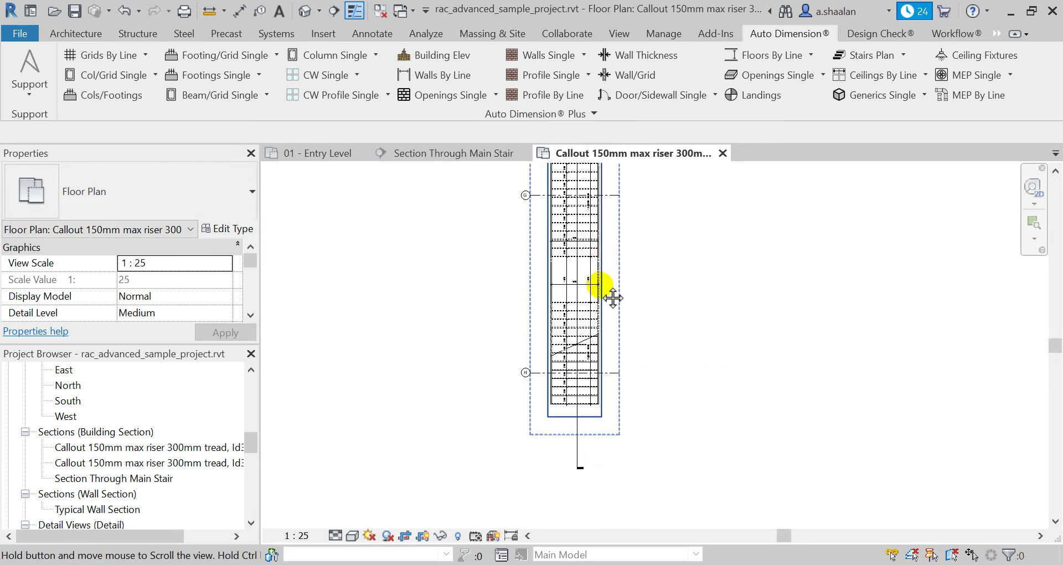
scroll(586, 411, up, 5)
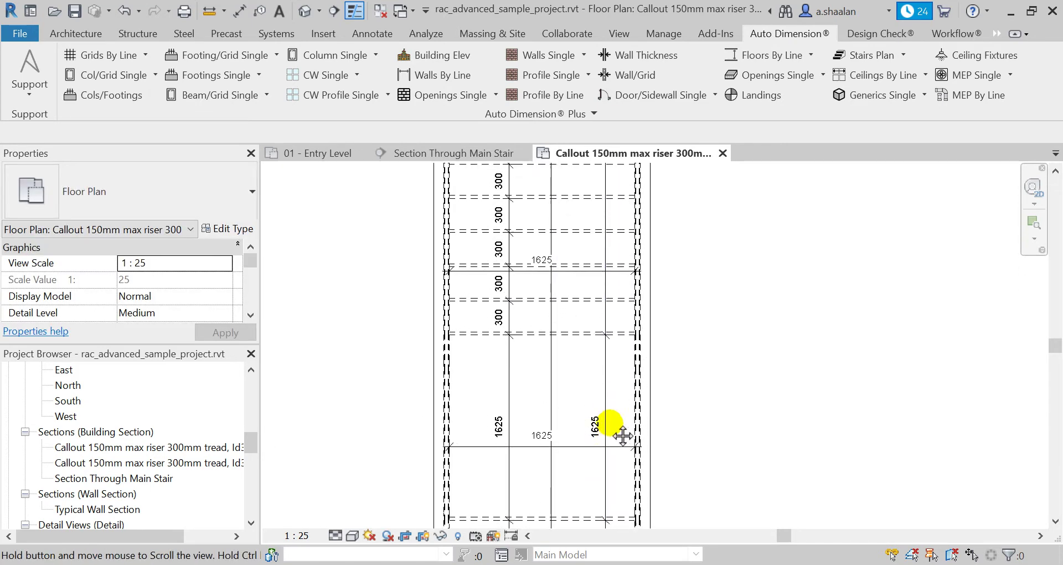
middle_drag(623, 436, 629, 487)
middle_drag(636, 367, 631, 468)
scroll(615, 396, down, 6)
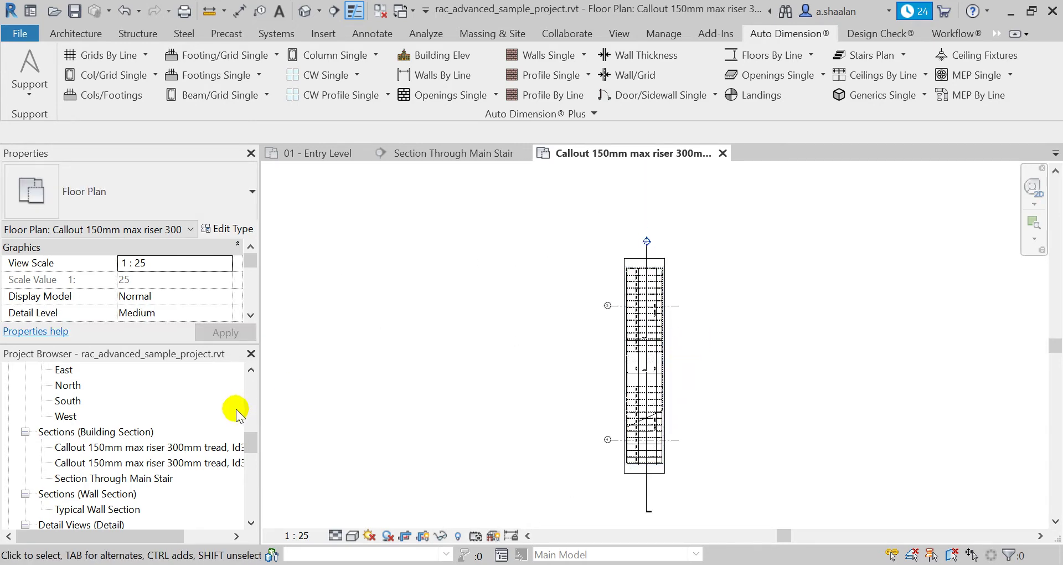
- Open the stair callout section and add the 26@146= 3800 riser dimension using Stairs Section
double_click(220, 462)
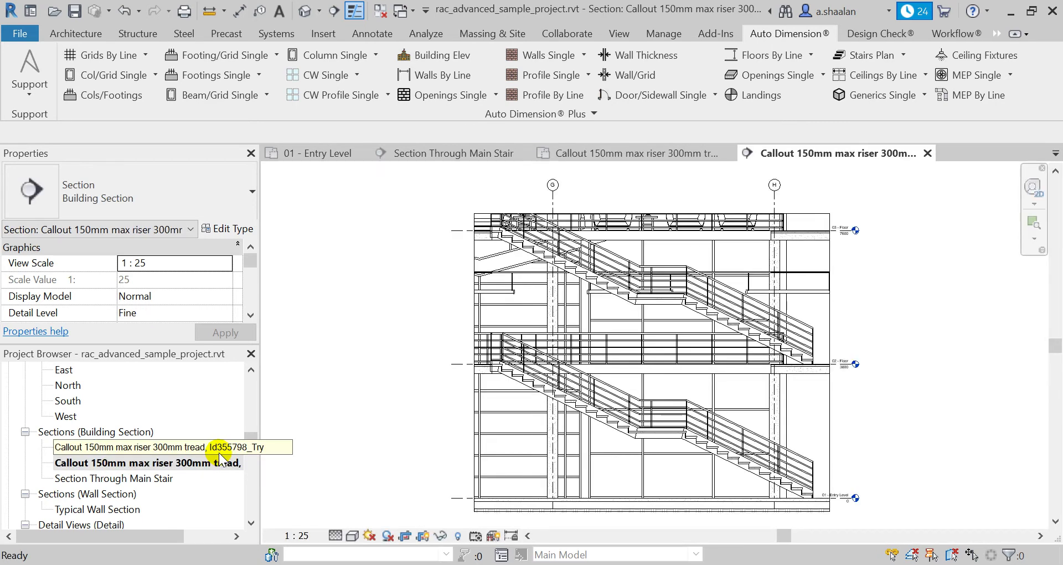
click(667, 113)
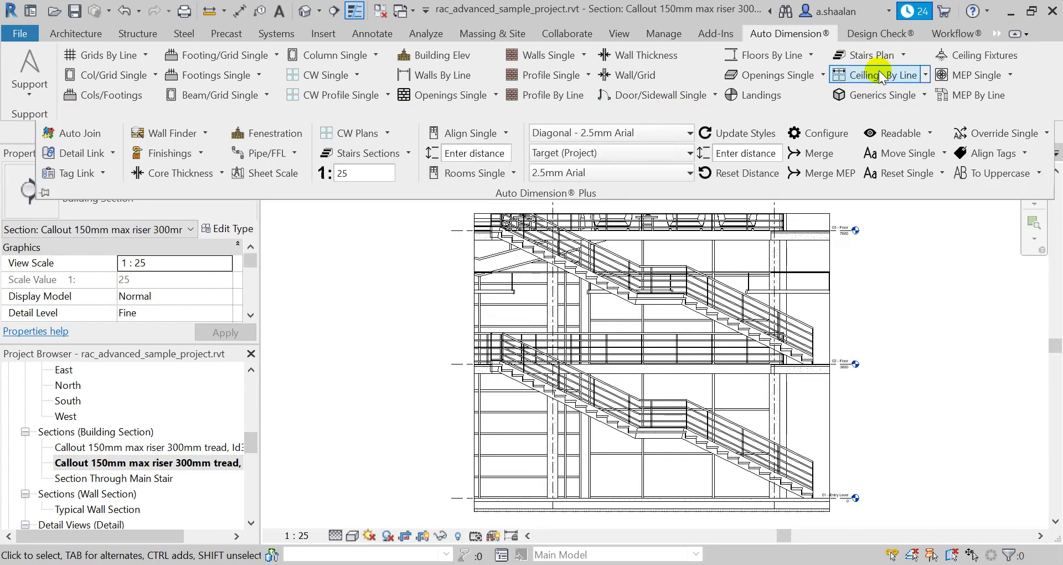
click(904, 54)
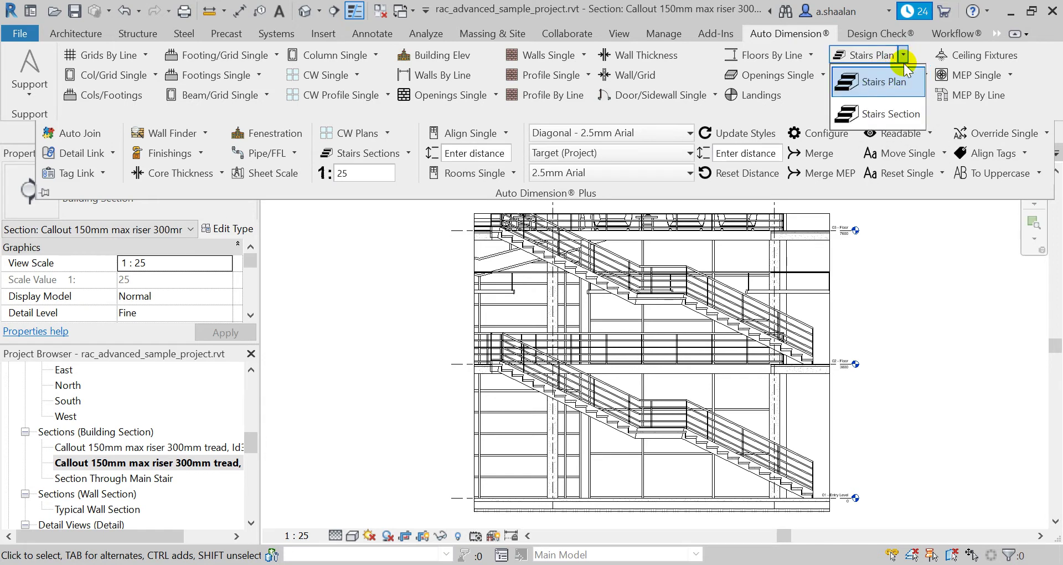
click(893, 115)
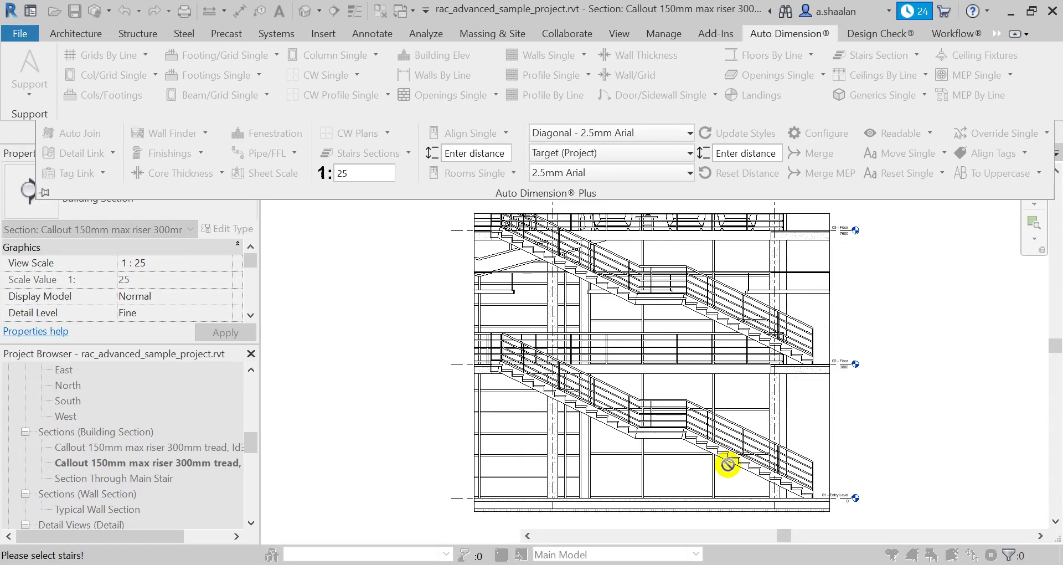
click(728, 464)
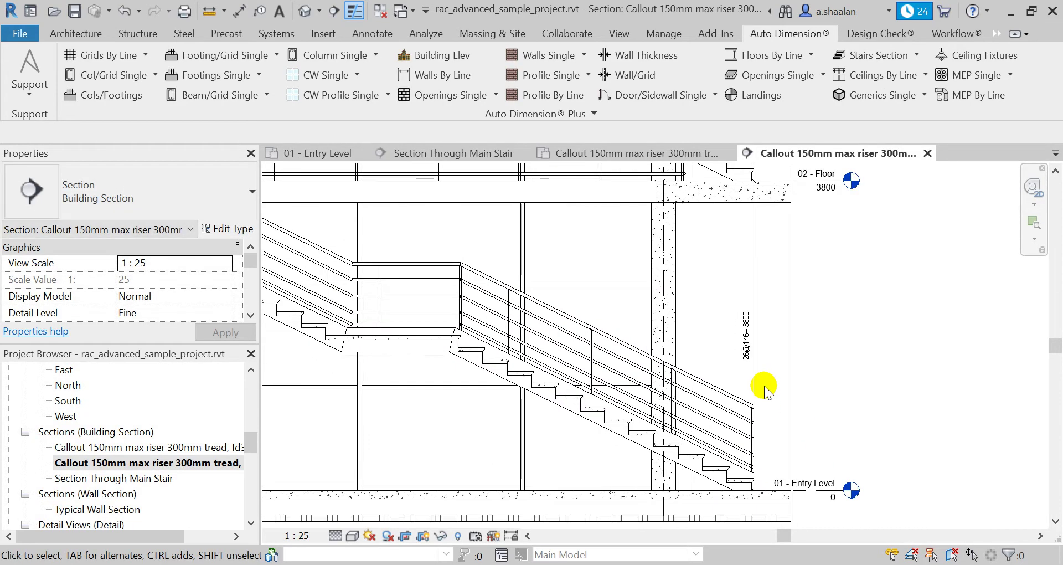
middle_drag(748, 332, 881, 363)
scroll(881, 361, up, 1)
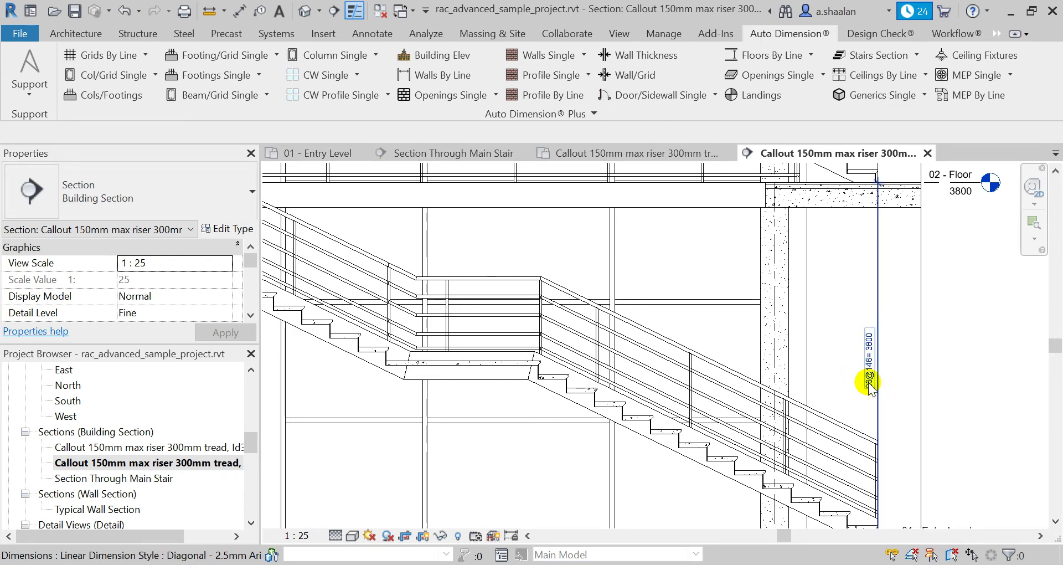
- Turn off Stair (No. TREADS@length = value) in the Auto Dimension configuration
click(732, 114)
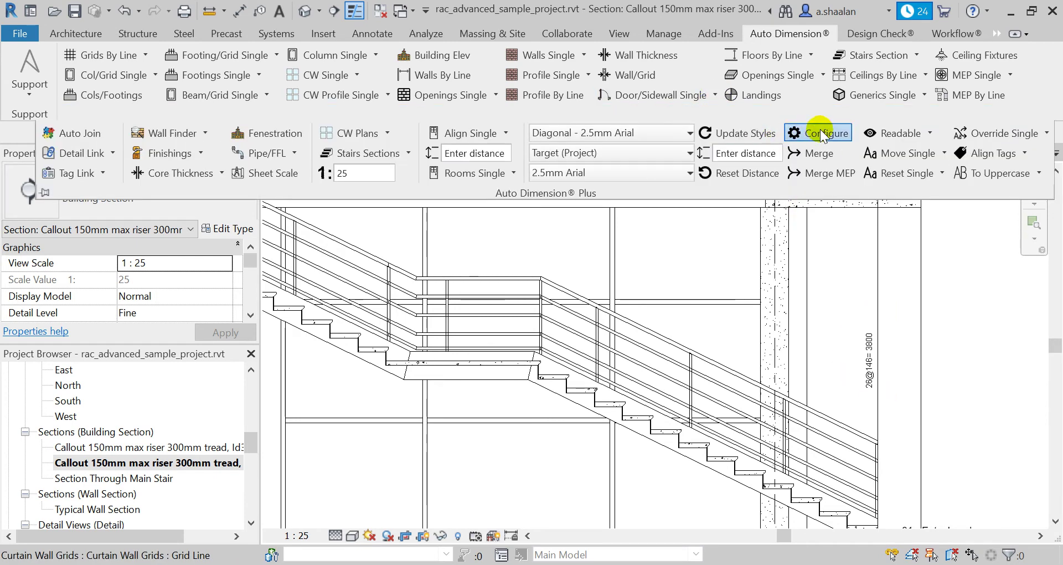
click(819, 133)
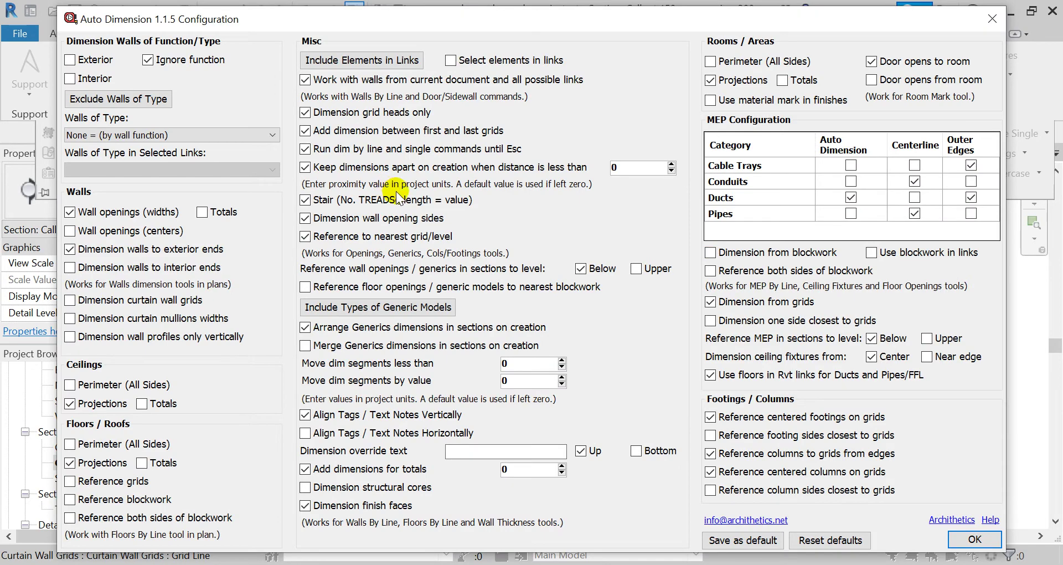
click(970, 537)
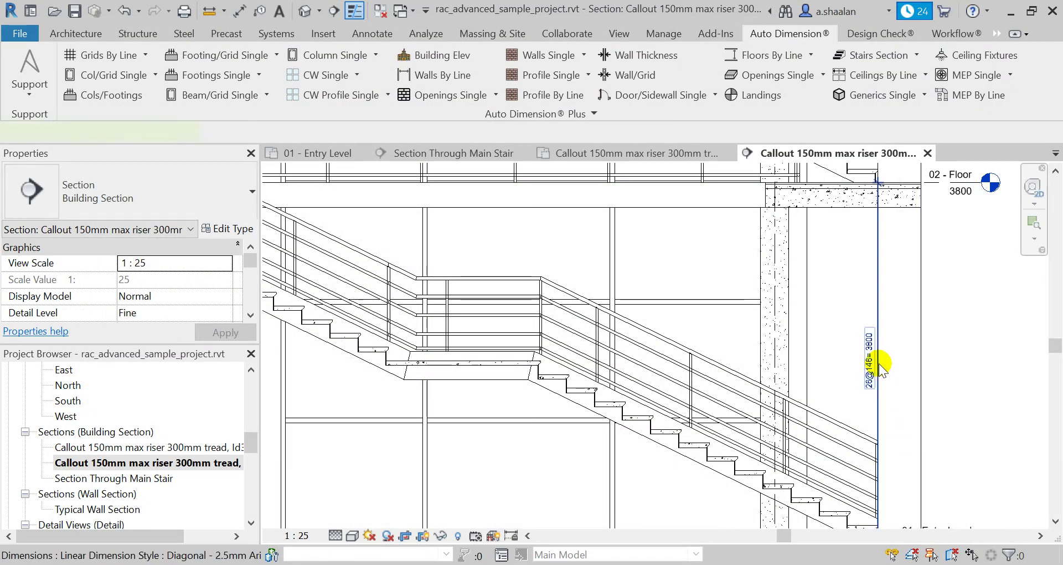
- Remove the 26@146=3800 dimension and re-dimension the stair with individual 146 risers
key(ctrl+z)
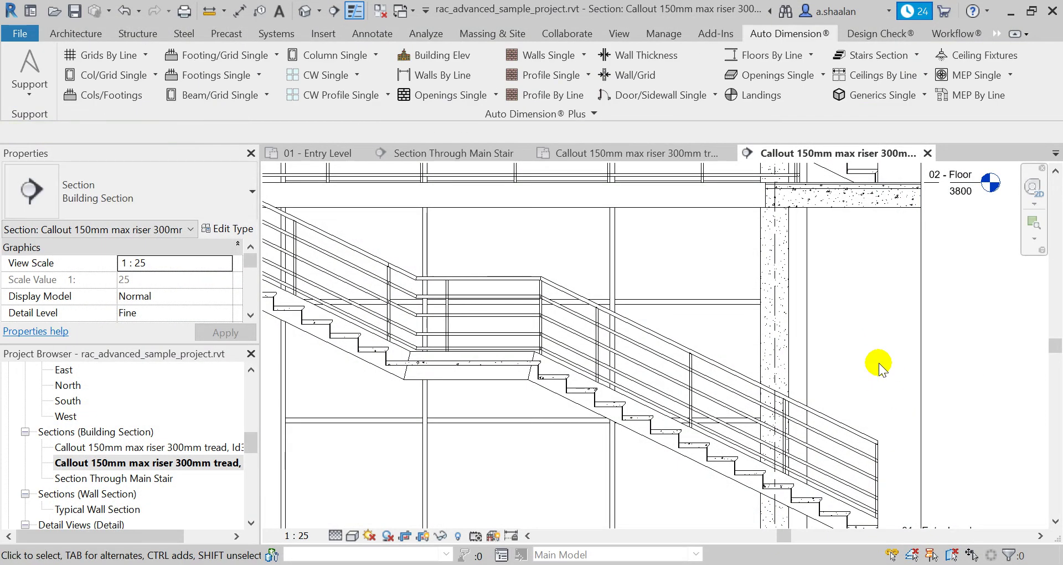
click(877, 55)
click(697, 440)
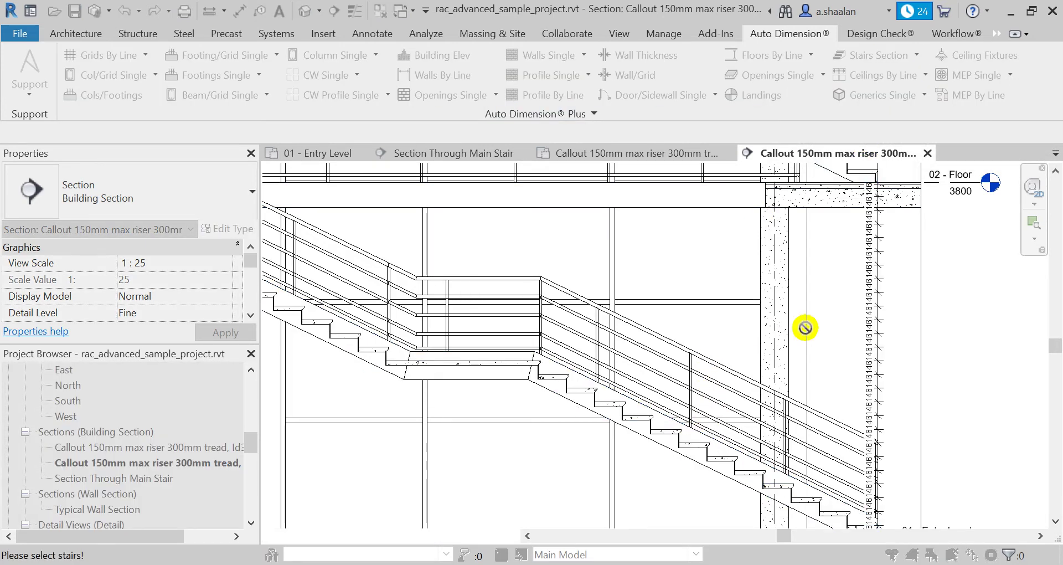
middle_drag(831, 338, 848, 410)
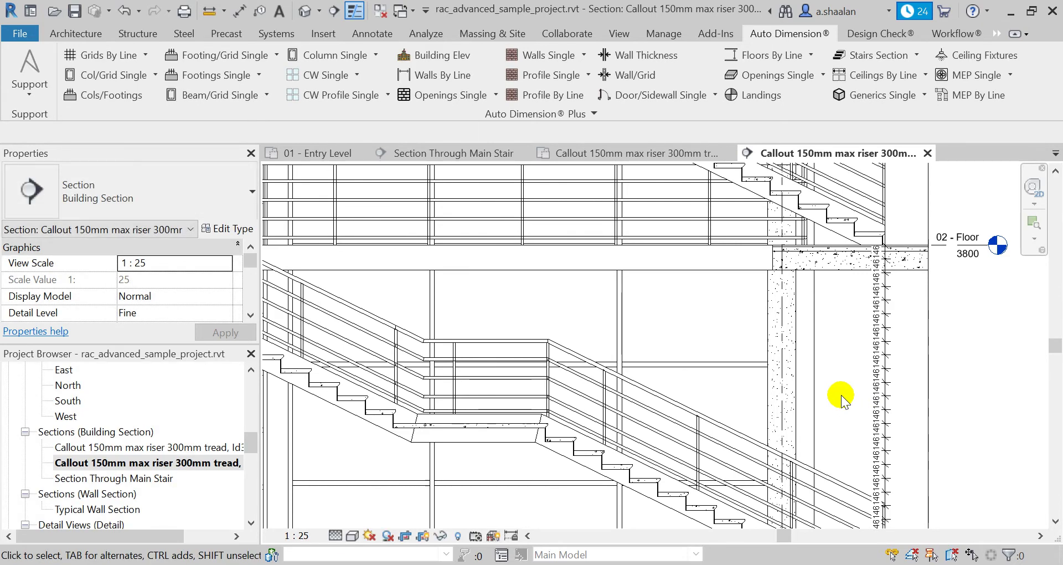
scroll(842, 399, down, 1)
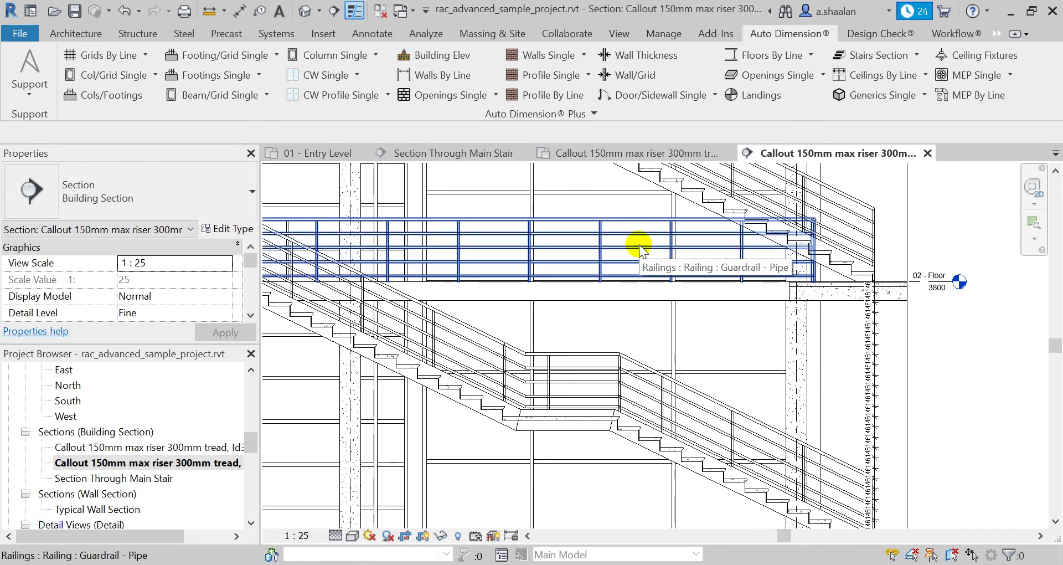
- Add a 1900 spot elevation to the landing in the 1:25 stair callout plan and select it
click(680, 153)
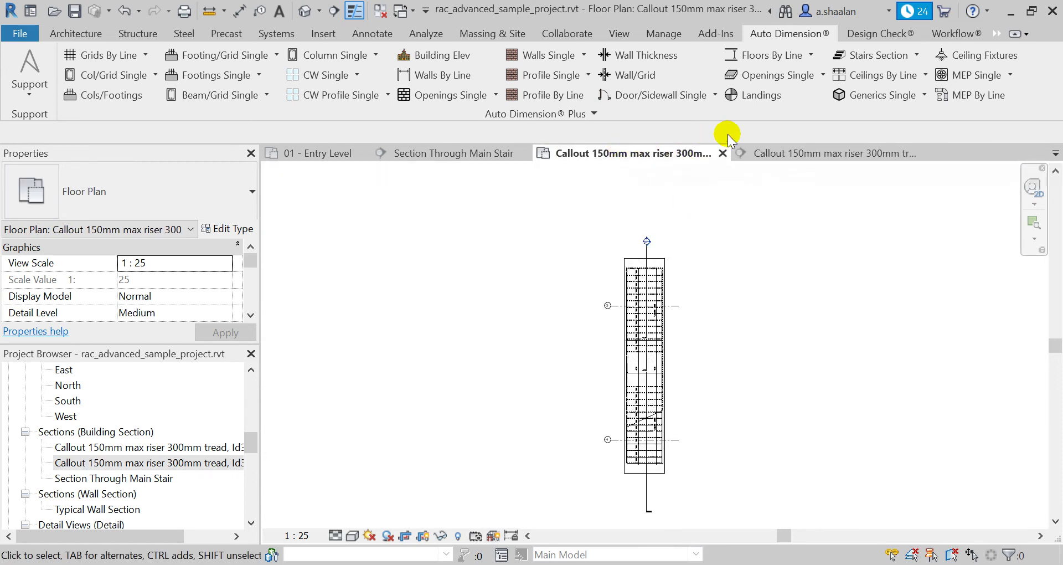
click(762, 96)
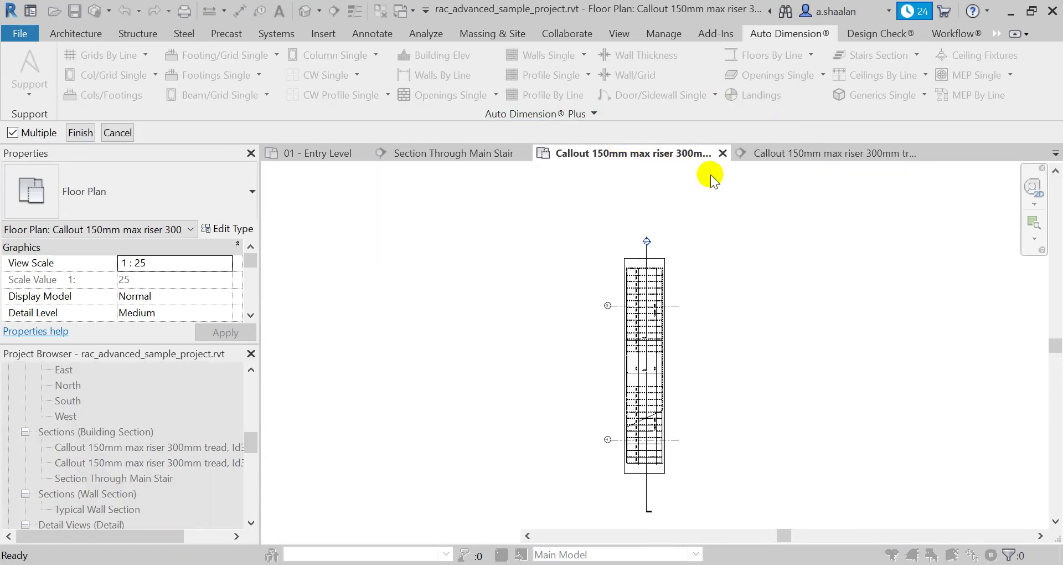
click(641, 387)
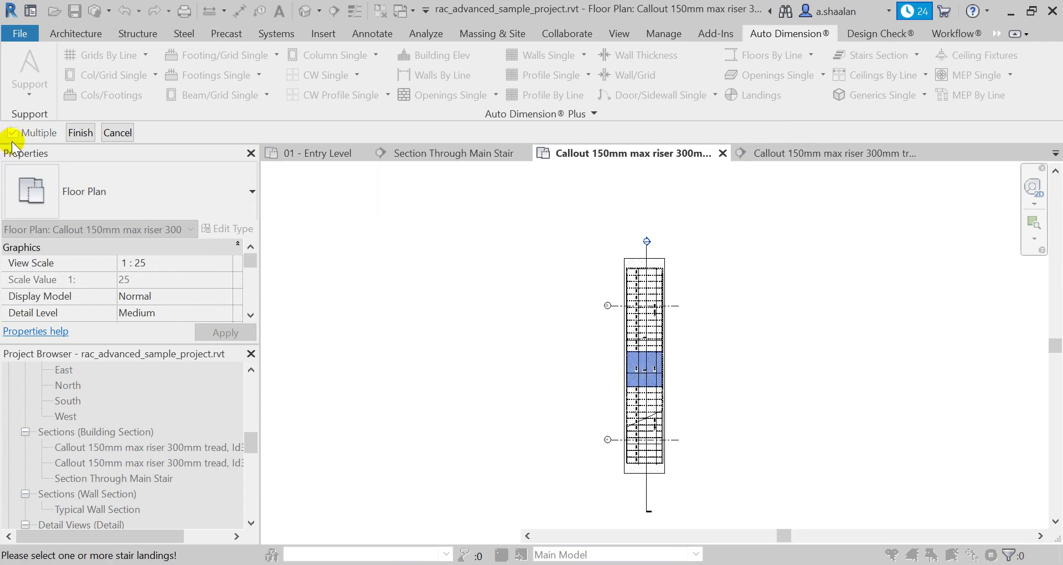
click(89, 133)
scroll(688, 398, up, 5)
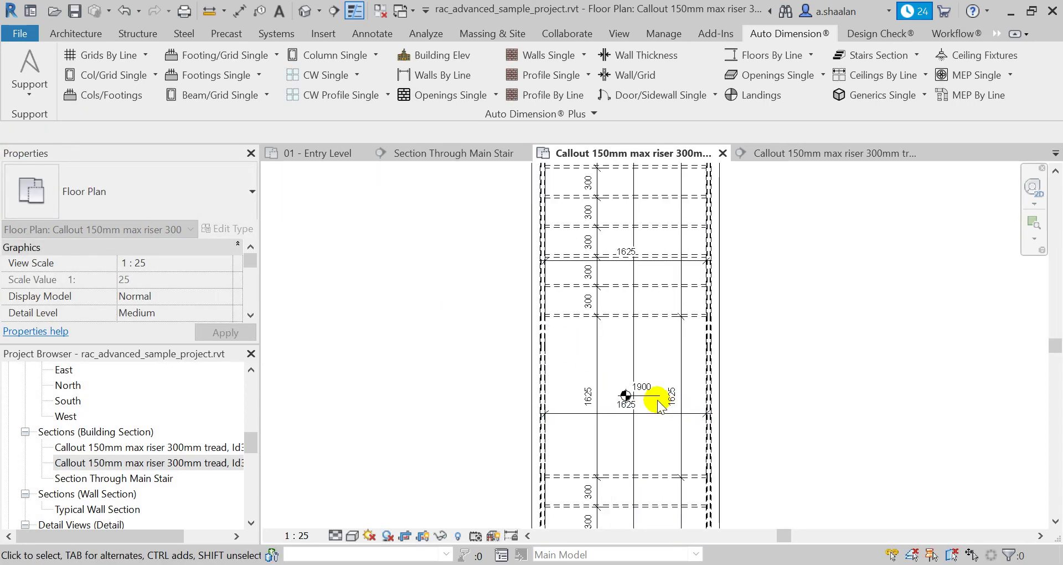
scroll(658, 404, up, 2)
click(632, 398)
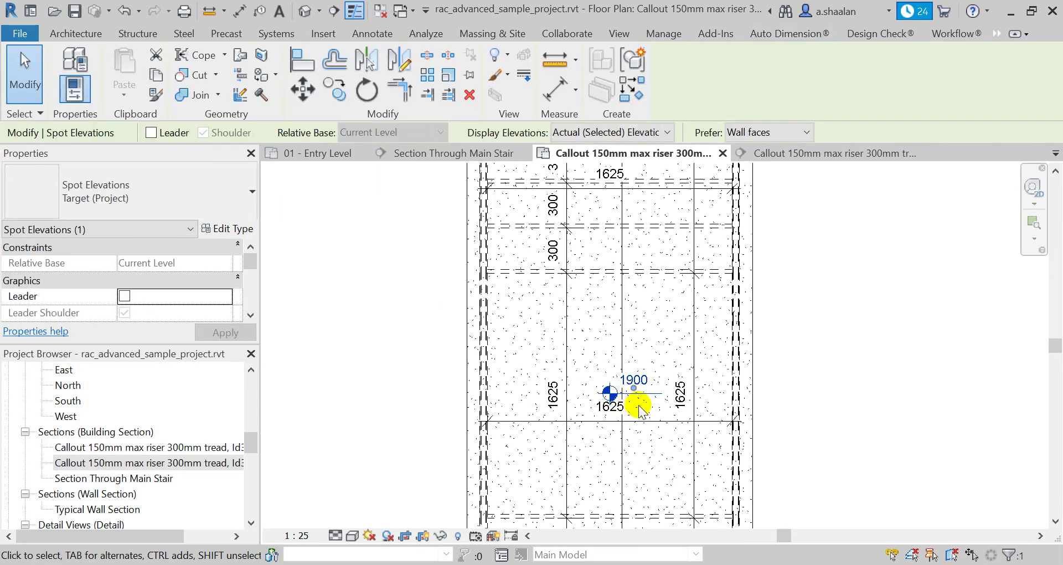